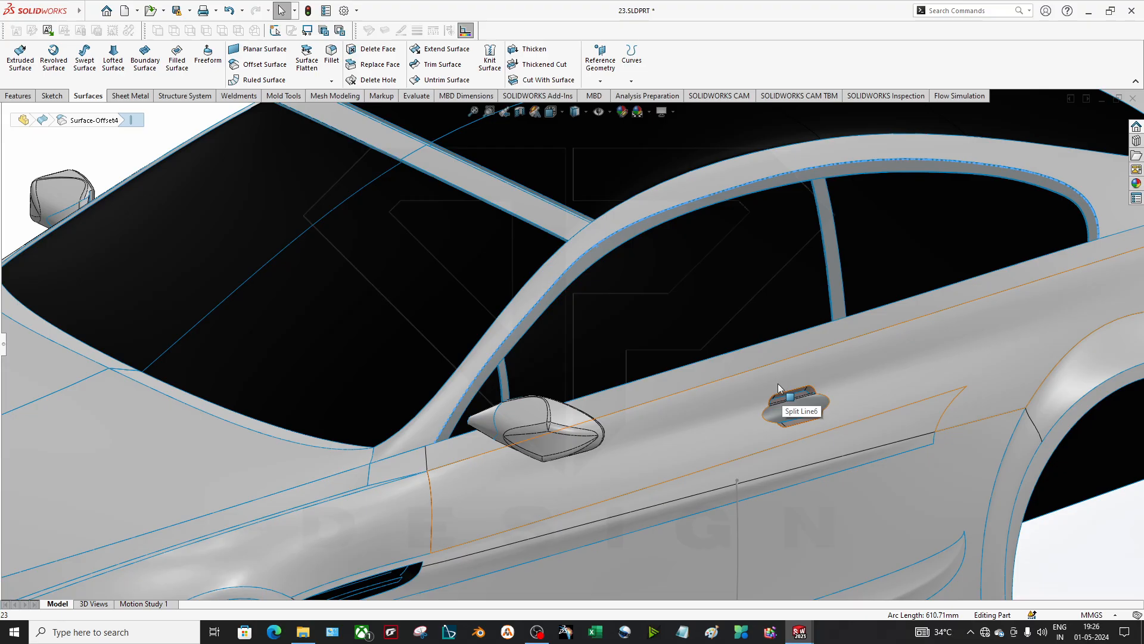
# Create a new part document after inspecting the car body model.
pyautogui.moveTo(781, 370); pyautogui.dragTo(540, 205, button='middle')
pyautogui.press('f')
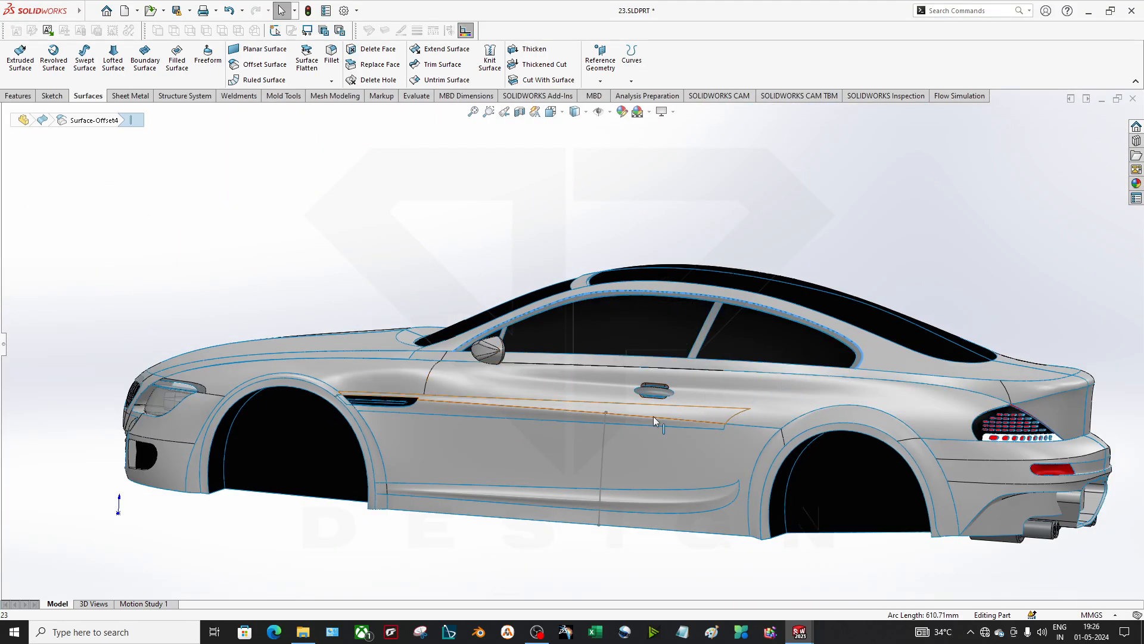
pyautogui.moveTo(653, 416); pyautogui.dragTo(826, 354, button='middle')
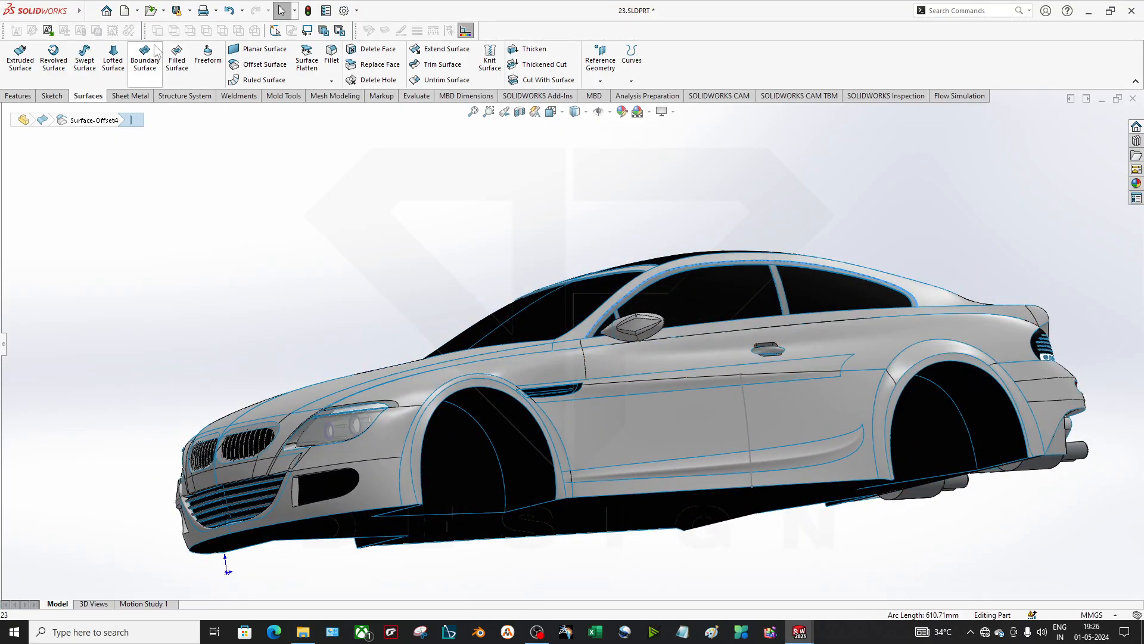
pyautogui.click(124, 10)
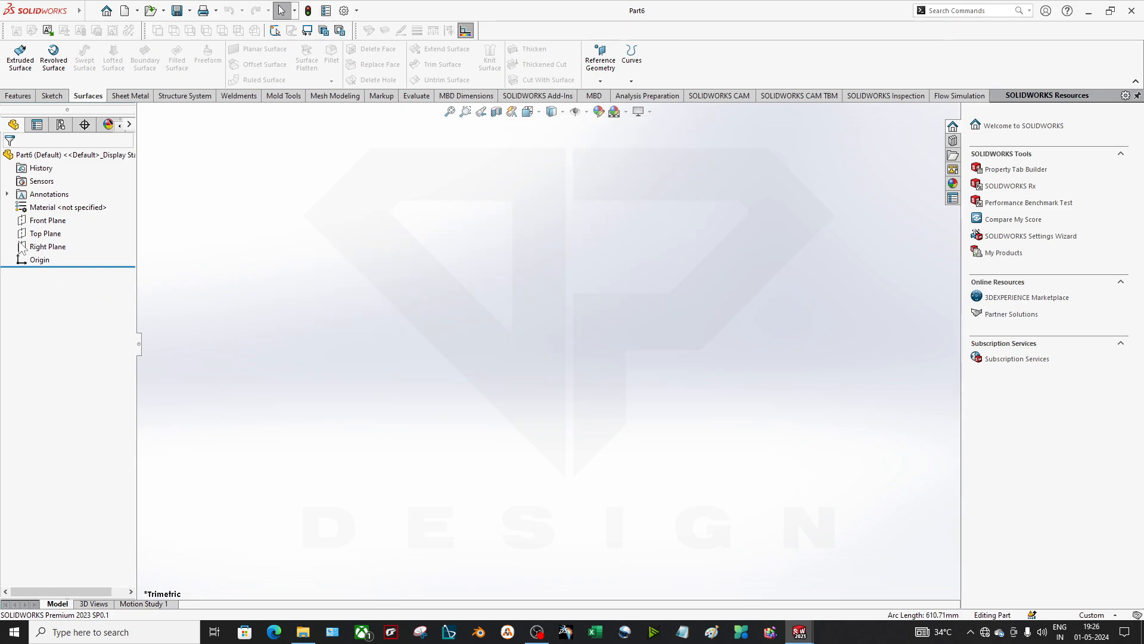
pyautogui.click(33, 220)
pyautogui.click(38, 207)
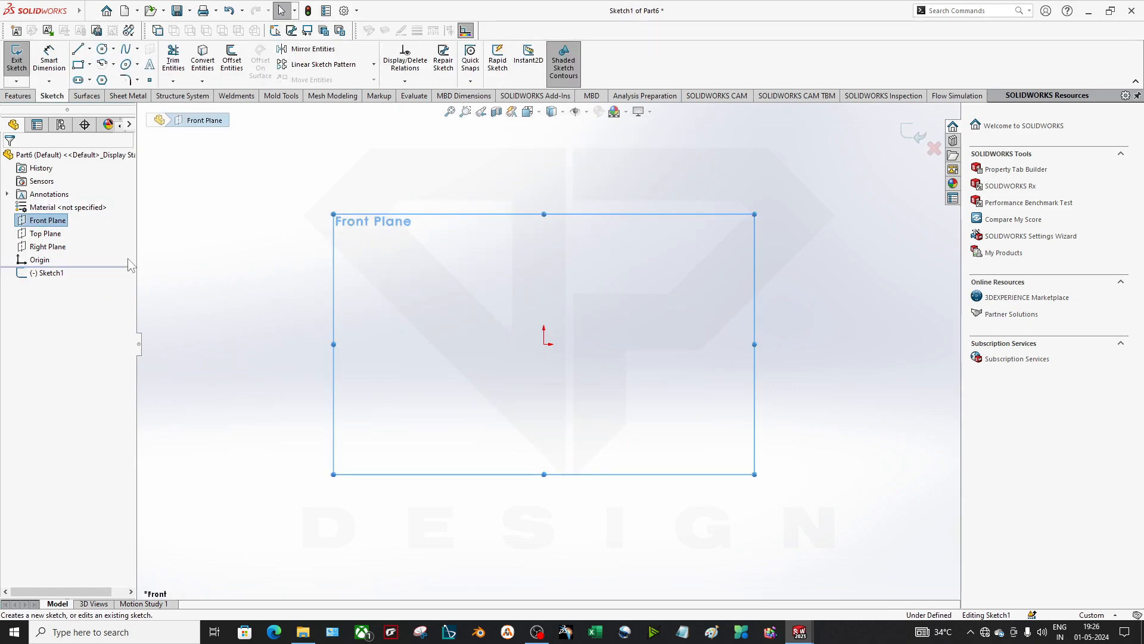
pyautogui.click(923, 135)
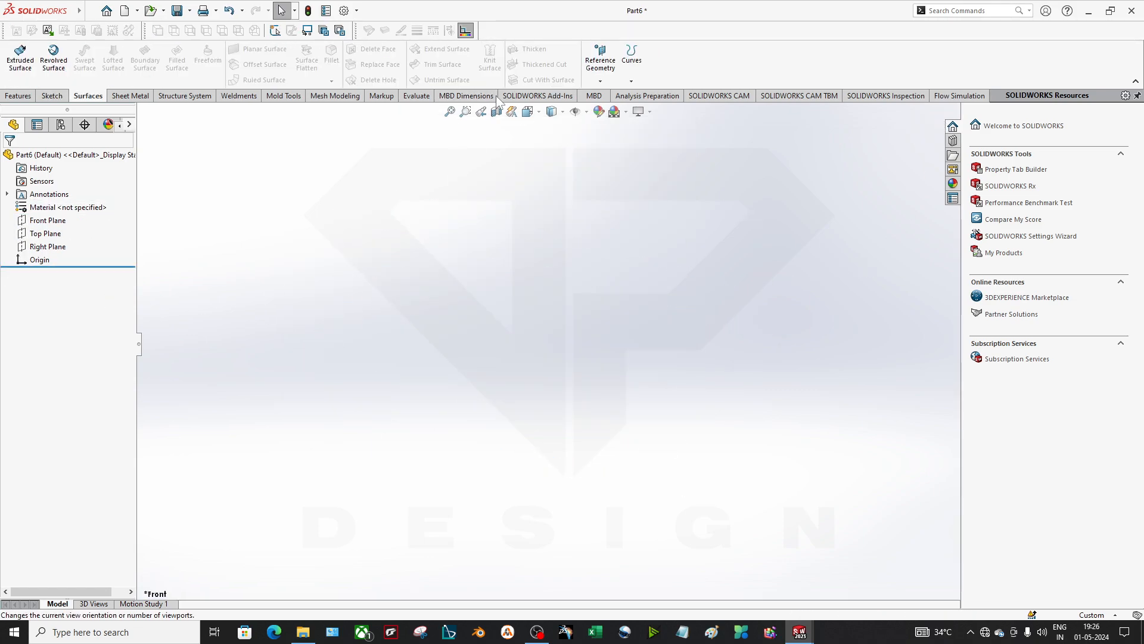
pyautogui.click(507, 81)
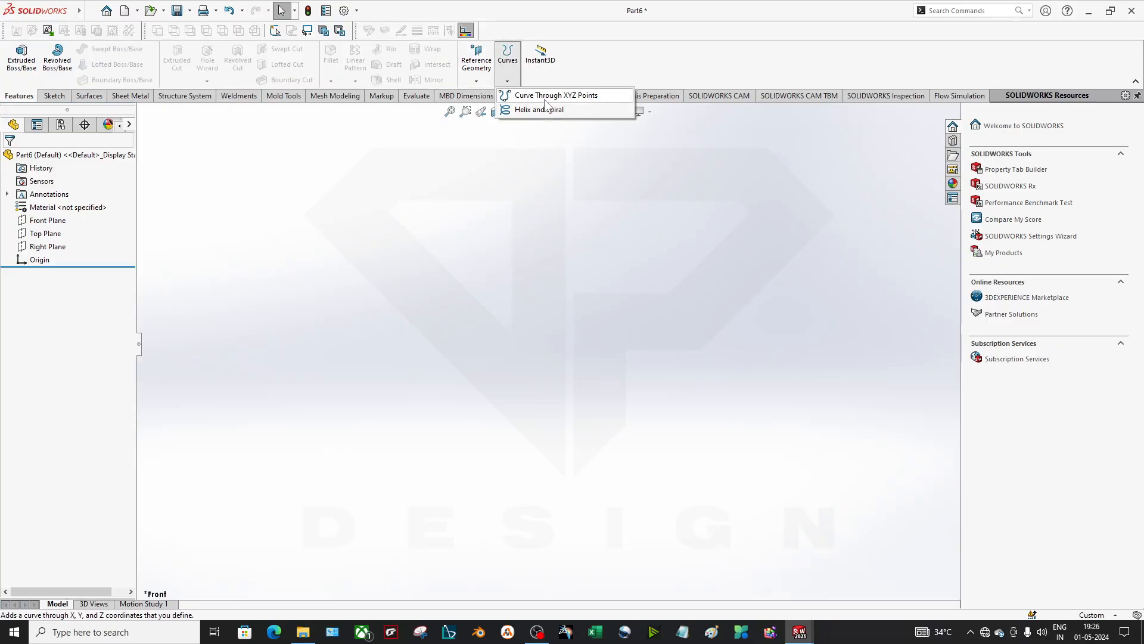
pyautogui.click(508, 81)
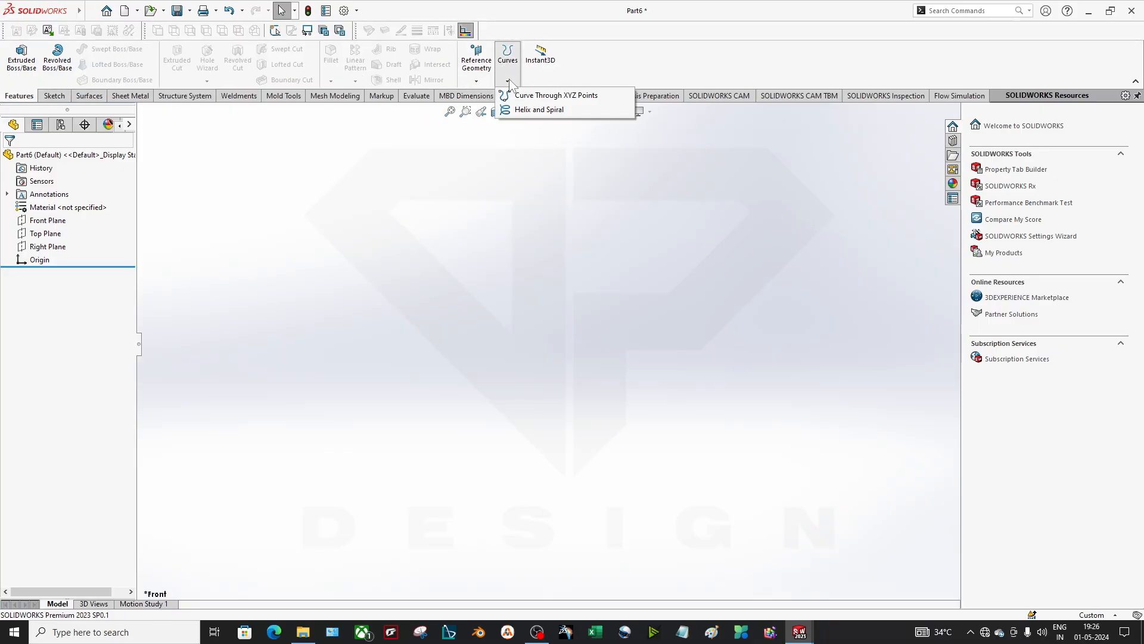
pyautogui.click(573, 205)
pyautogui.click(85, 95)
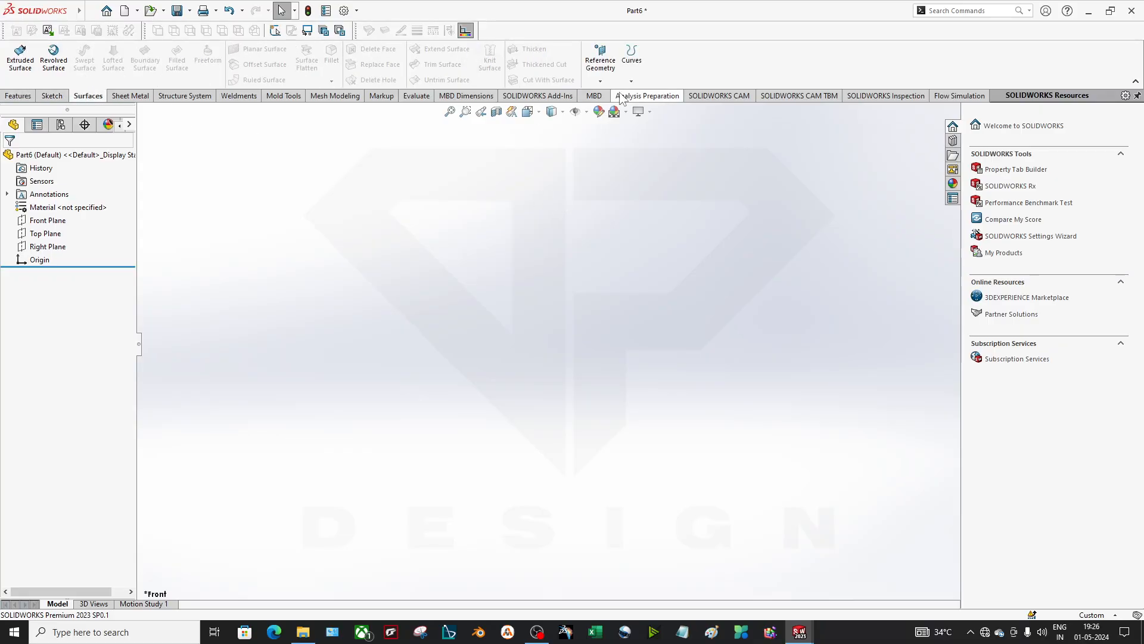
pyautogui.click(639, 73)
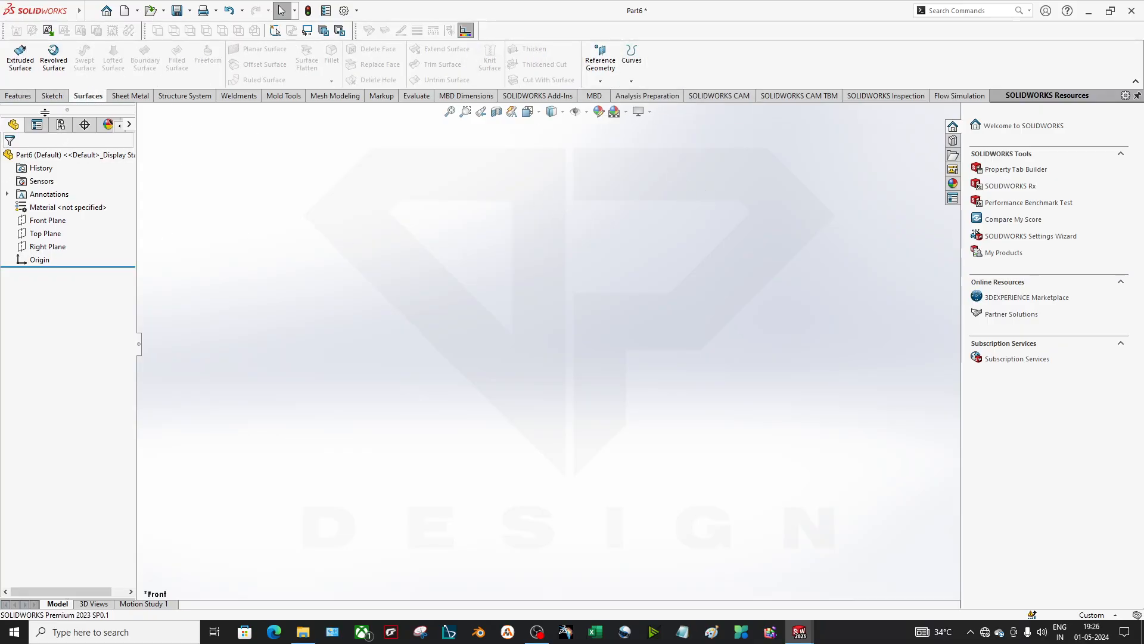
pyautogui.click(20, 96)
# Start a new sketch on the Front Plane.
pyautogui.rightClick(35, 220)
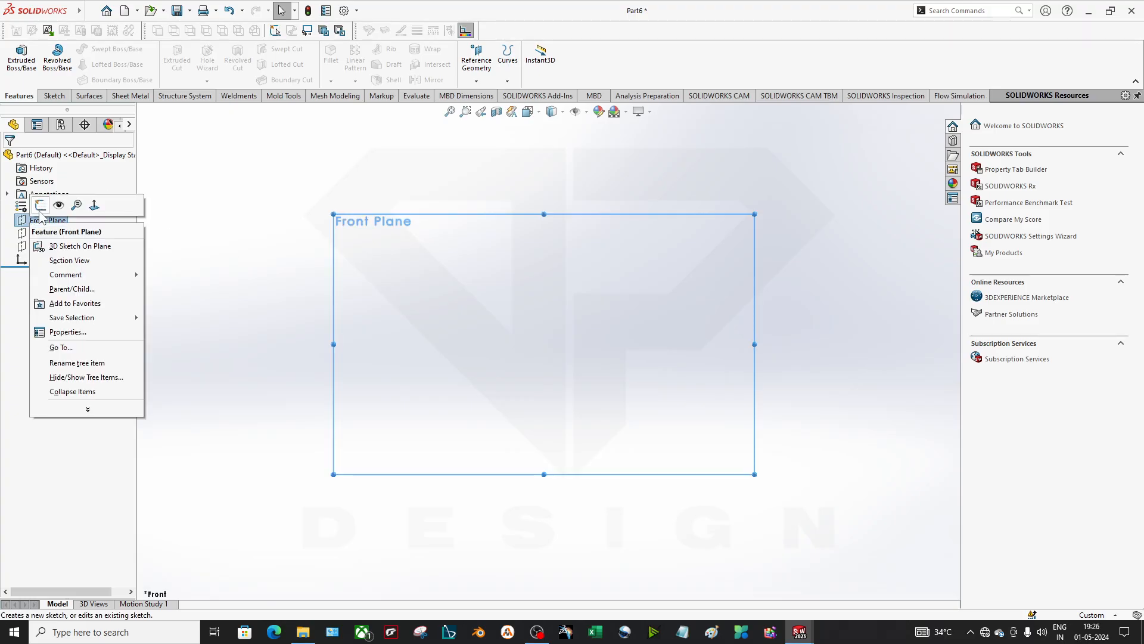
pyautogui.click(39, 204)
pyautogui.click(19, 95)
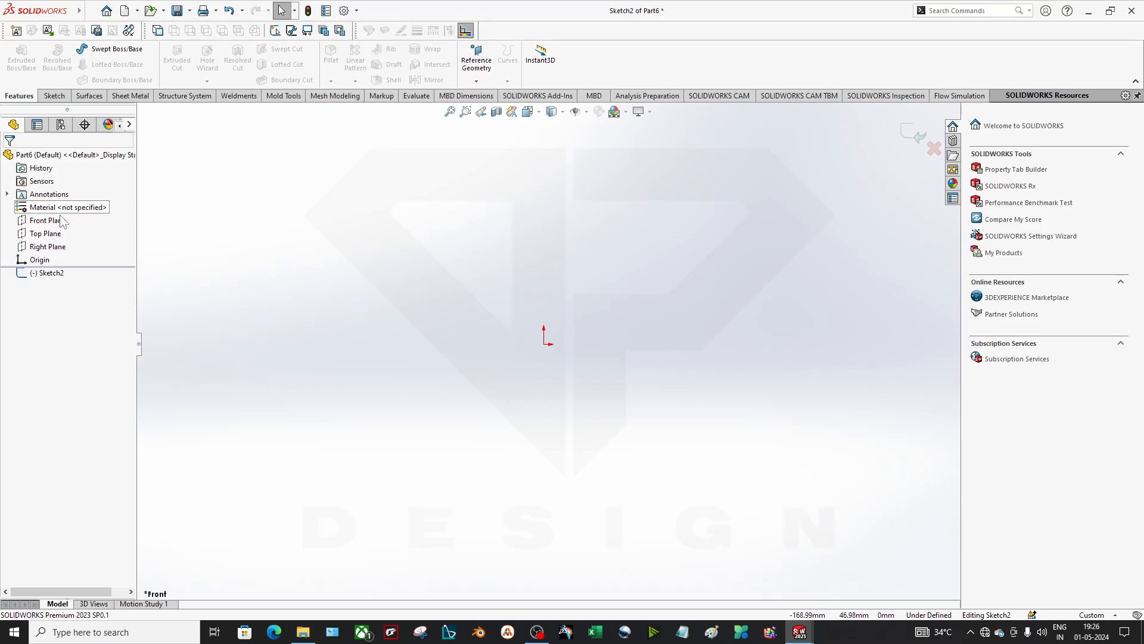
pyautogui.click(68, 96)
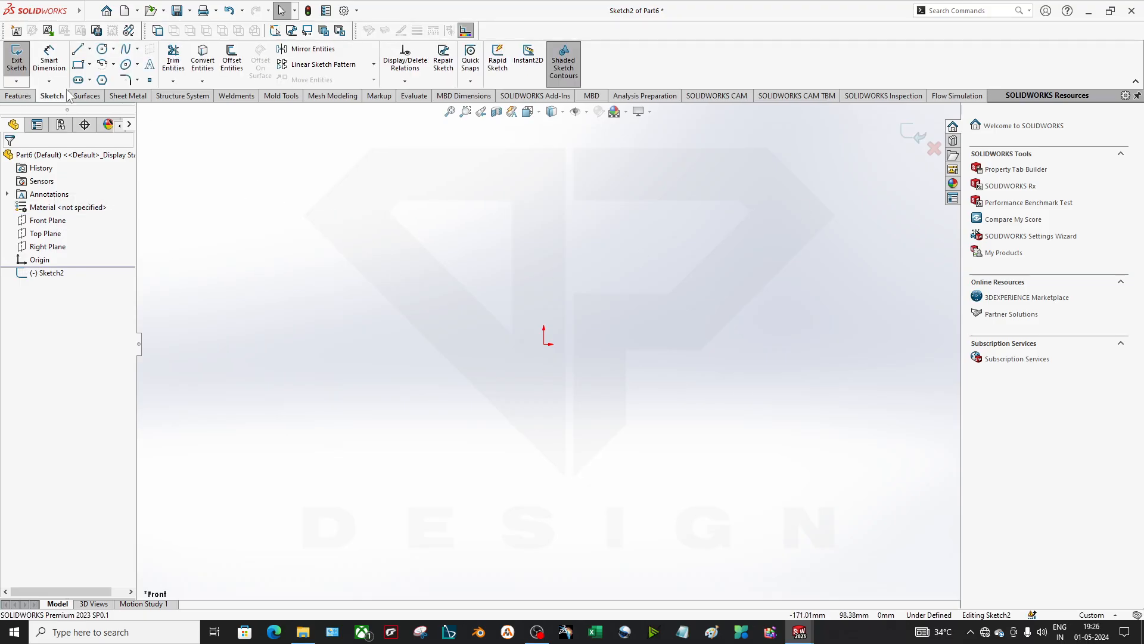
# Sketch a wavy eight-point spline above the origin, spanning about 121 mm to its left and about 104 mm to its right.
pyautogui.click(77, 48)
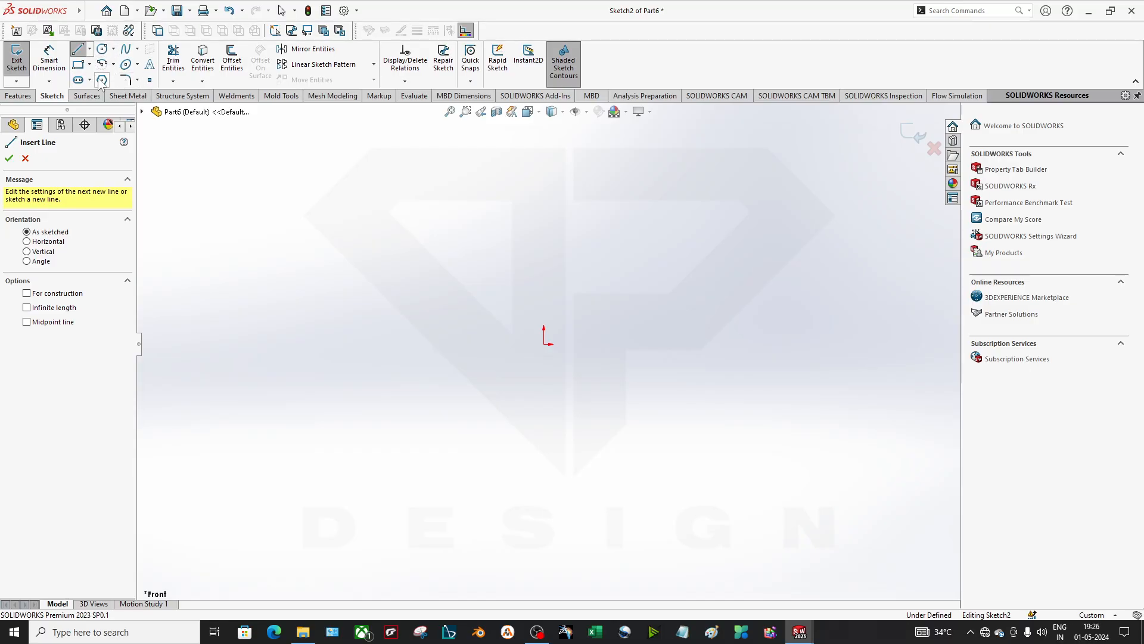
pyautogui.click(126, 49)
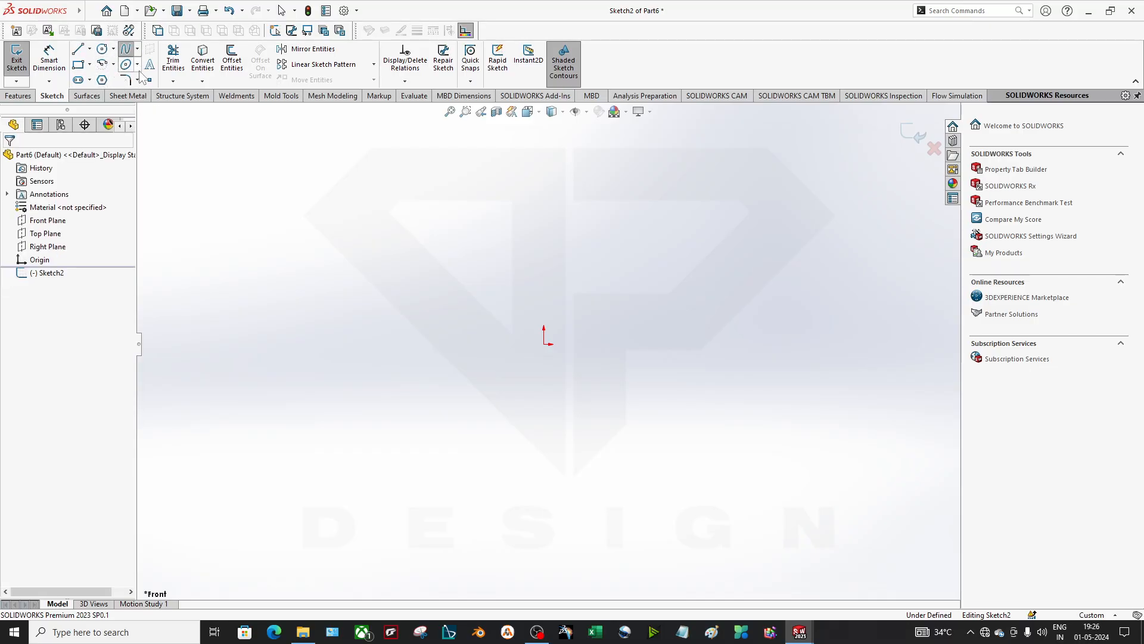
pyautogui.click(258, 332)
pyautogui.click(326, 298)
pyautogui.click(423, 277)
pyautogui.click(520, 289)
pyautogui.click(584, 305)
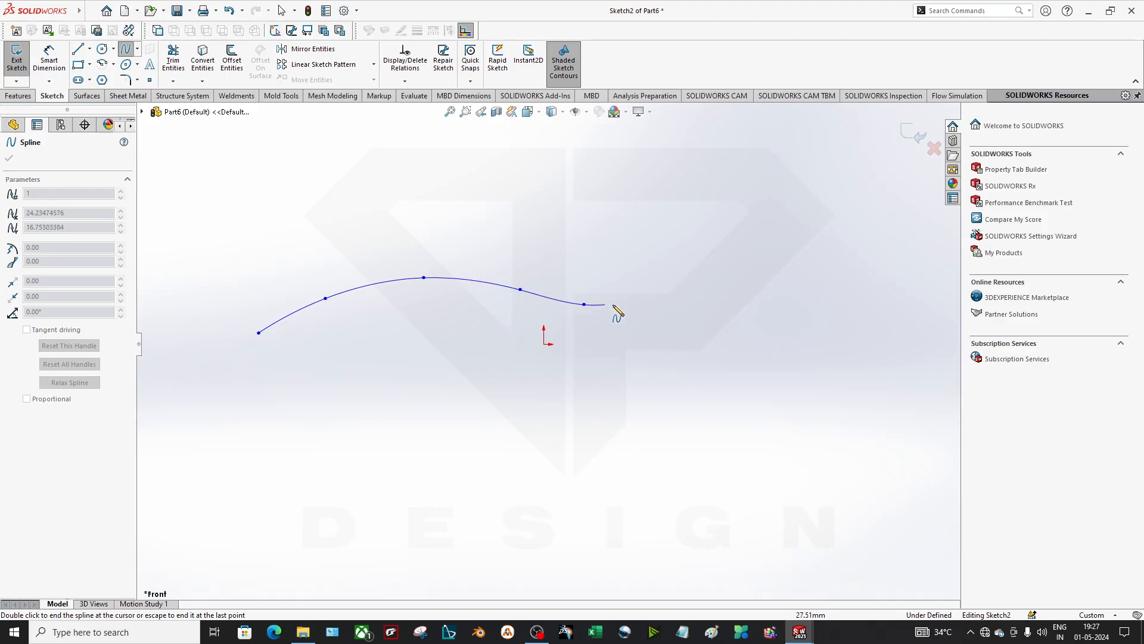
pyautogui.click(681, 298)
pyautogui.click(773, 283)
pyautogui.click(791, 268)
pyautogui.press('Escape')
pyautogui.press('Escape')
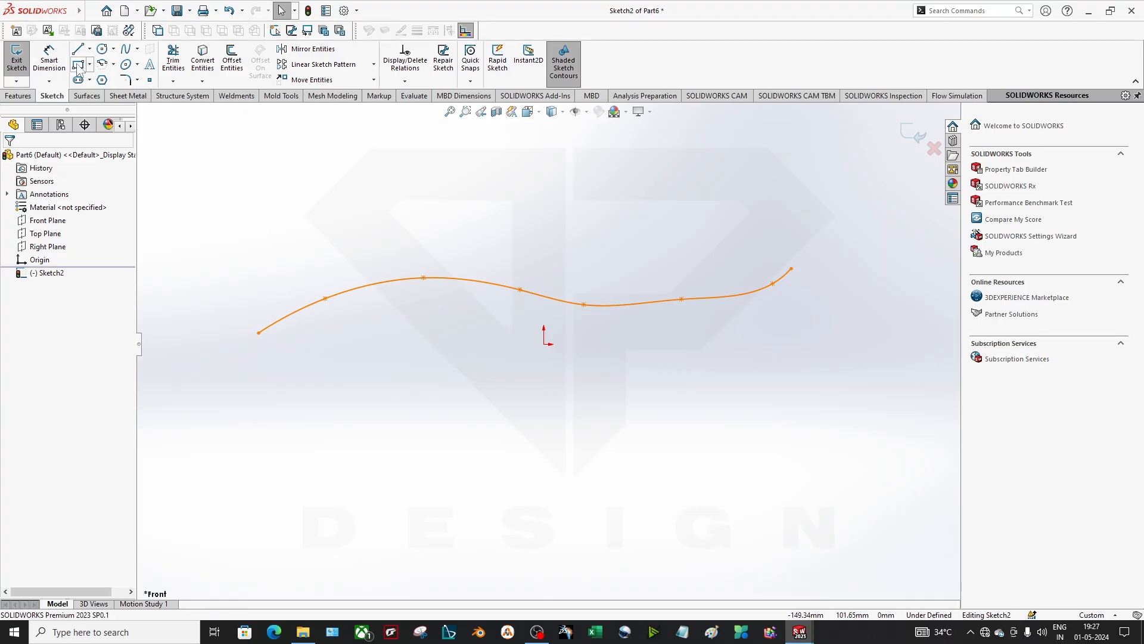
# Dimension the horizontal distance from the spline's left endpoint to the origin as 120 mm.
pyautogui.click(49, 60)
pyautogui.click(258, 332)
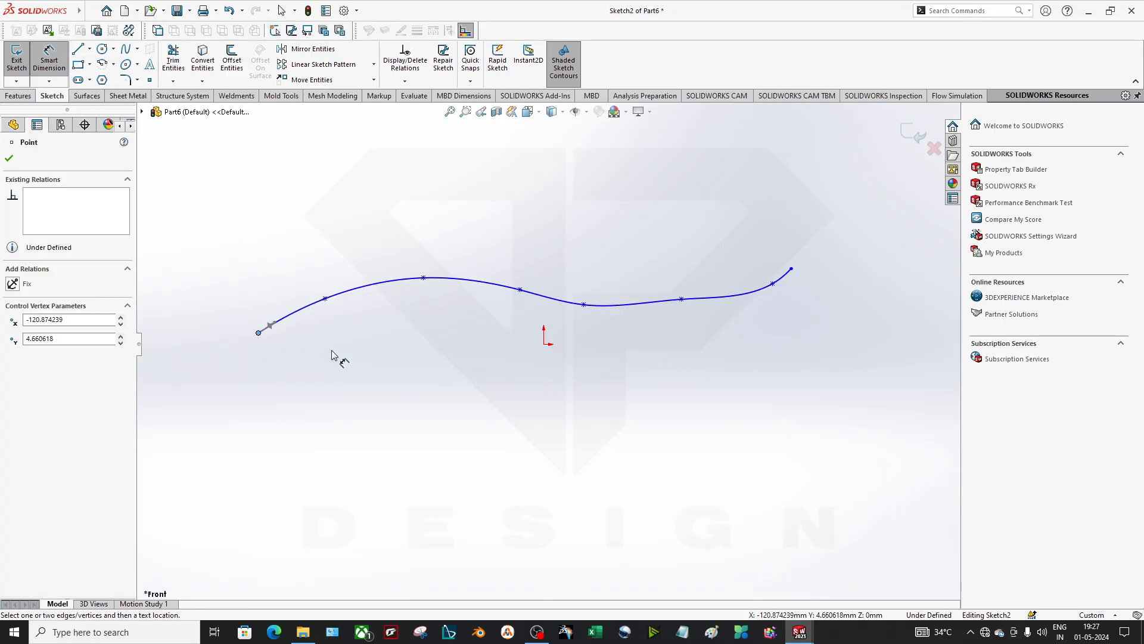
pyautogui.click(546, 345)
pyautogui.click(416, 440)
pyautogui.write('12')
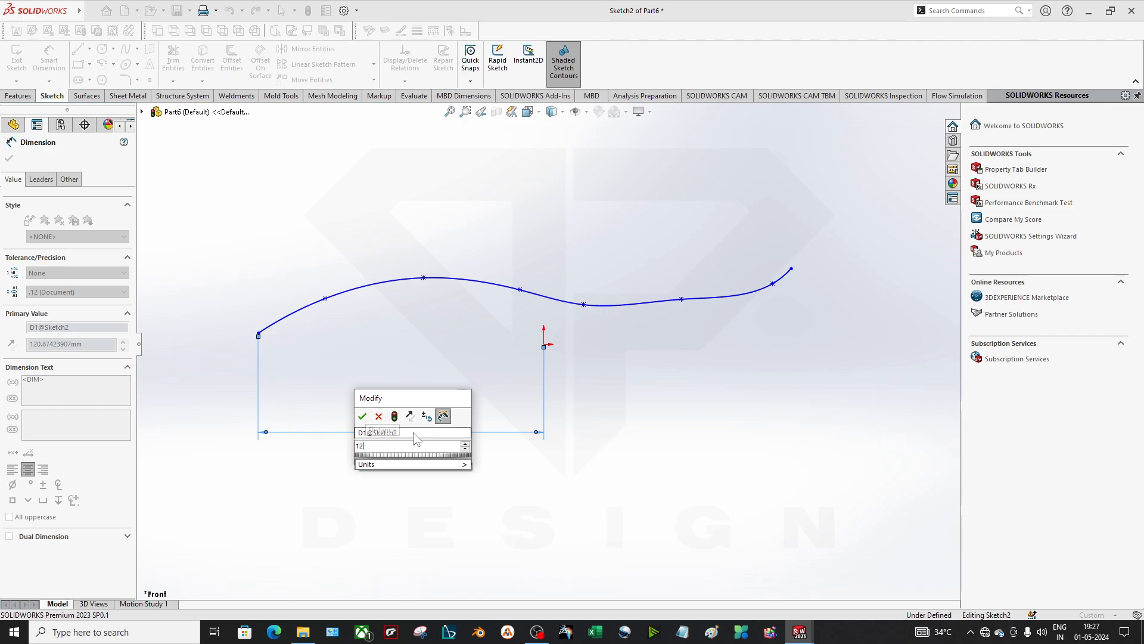
pyautogui.write('0')
pyautogui.press('Return')
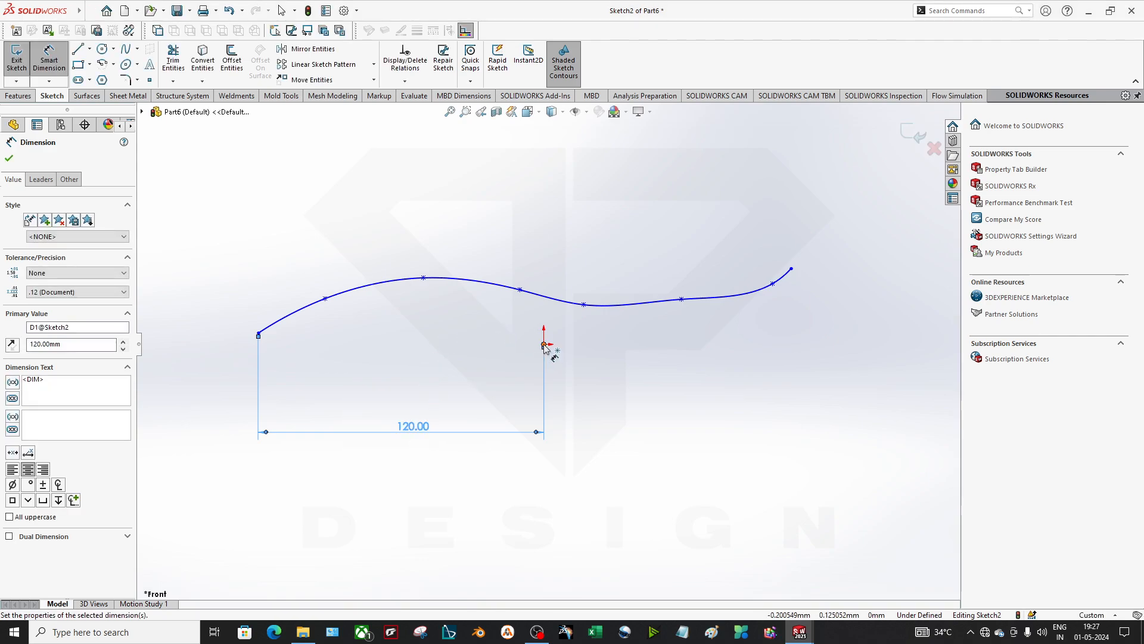
# Set the horizontal distance from the origin to the spline's right endpoint to 120 mm and exit the sketch.
pyautogui.click(544, 345)
pyautogui.click(791, 269)
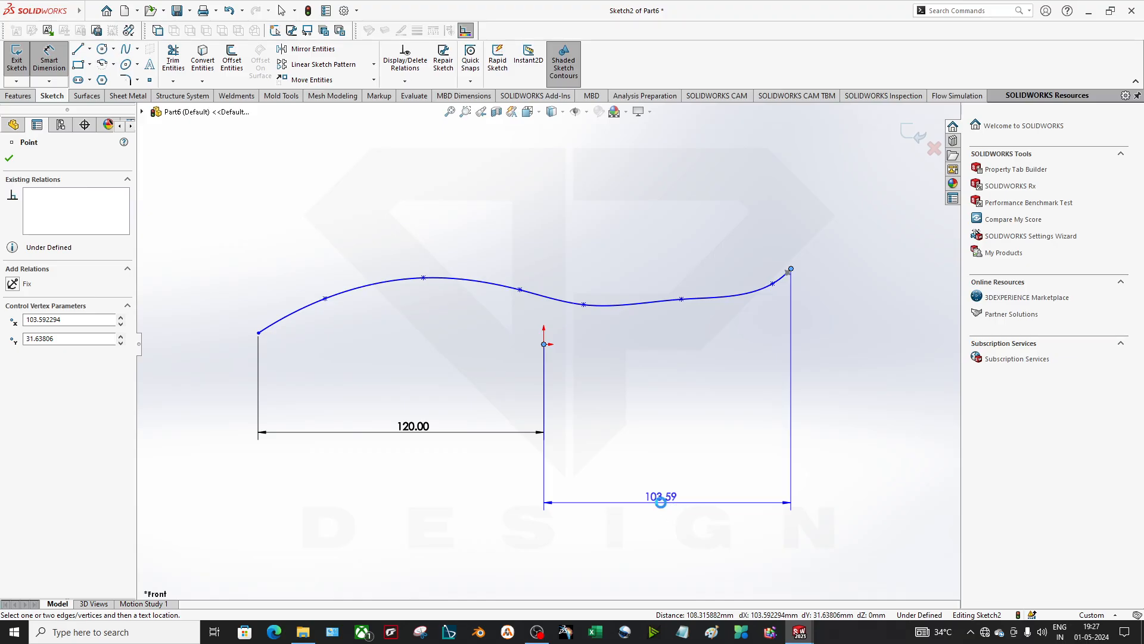
pyautogui.click(660, 502)
pyautogui.write('120')
pyautogui.press('Return')
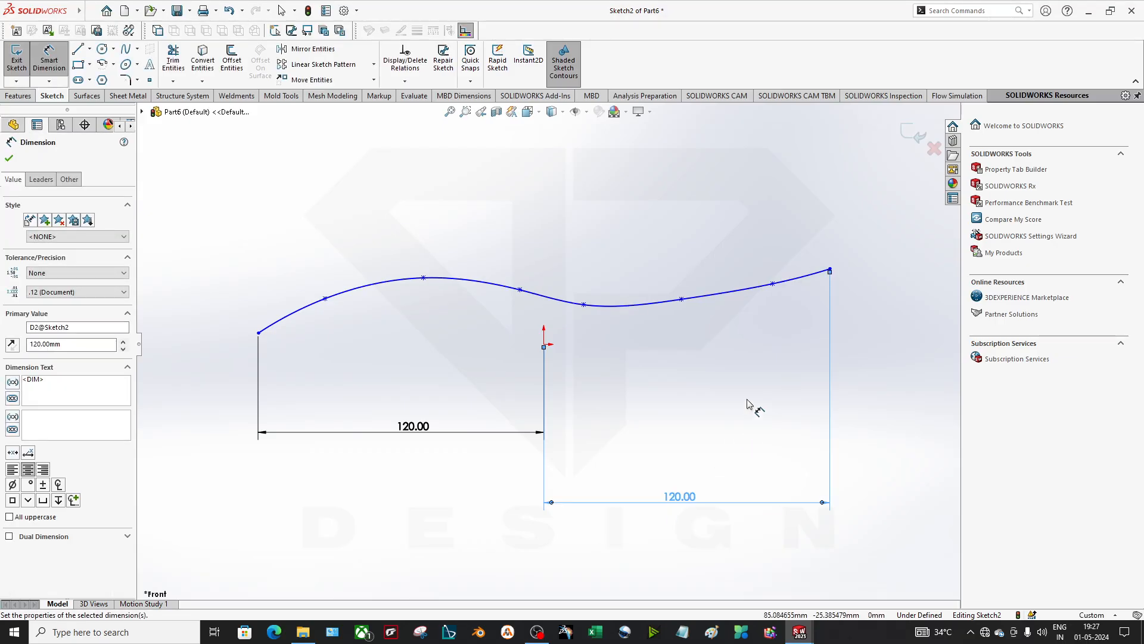
pyautogui.click(749, 404)
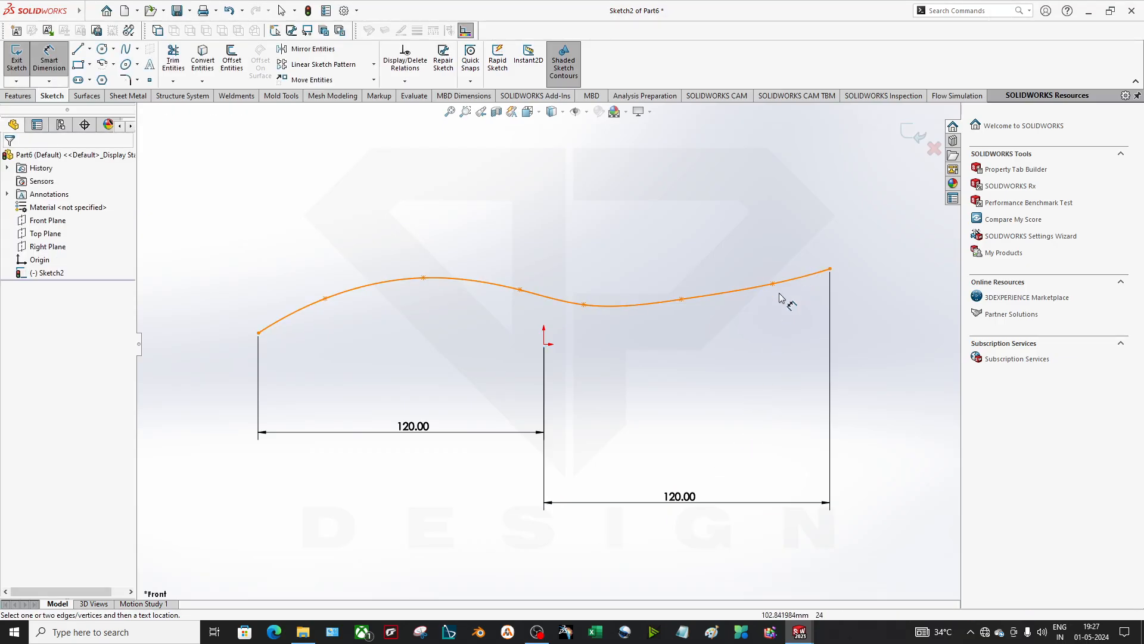
pyautogui.moveTo(539, 356)
pyautogui.mouseDown(button='middle')
pyautogui.moveTo(570, 432)
pyautogui.moveTo(577, 393)
pyautogui.mouseUp(button='middle')
pyautogui.click(913, 136)
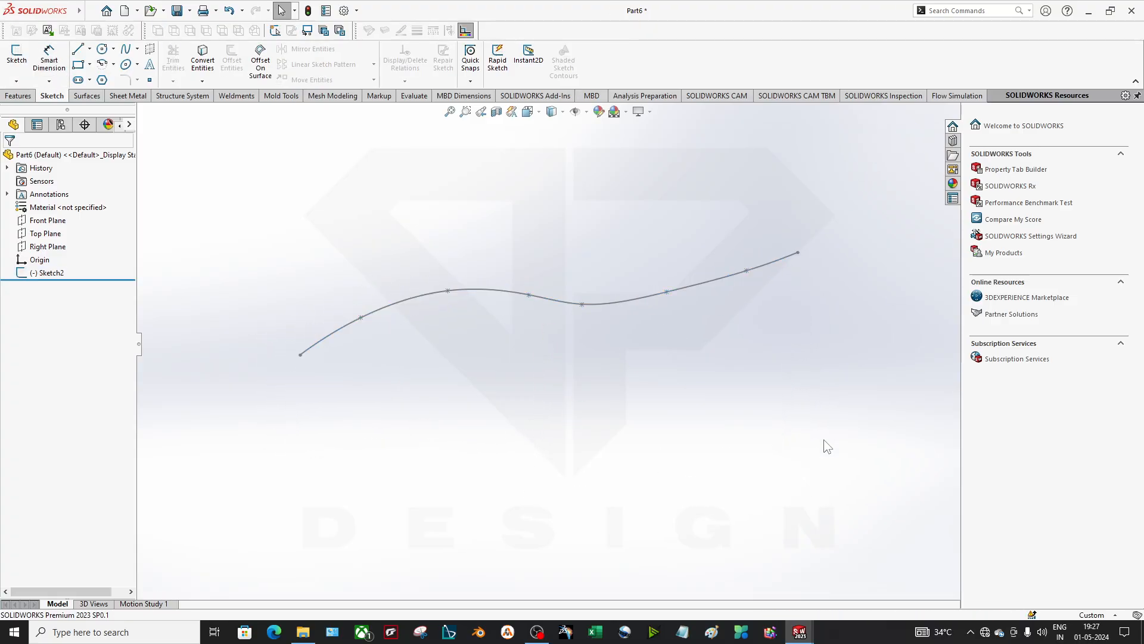
# Start a new sketch on the Top Plane.
pyautogui.moveTo(824, 441); pyautogui.dragTo(636, 445, button='middle')
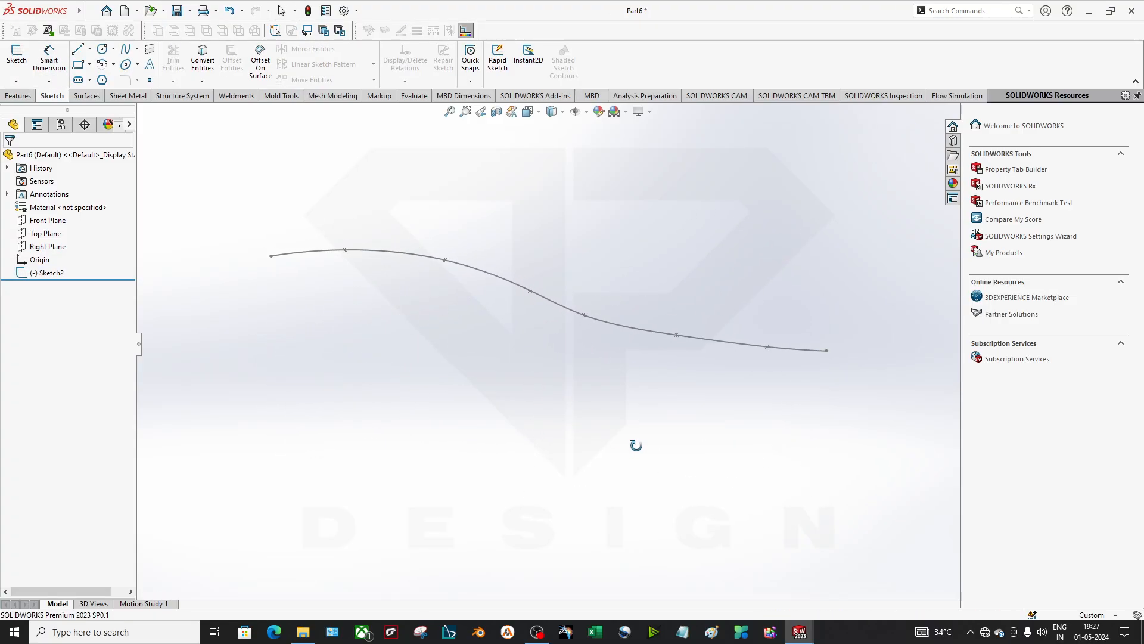
pyautogui.press('space')
pyautogui.click(445, 368)
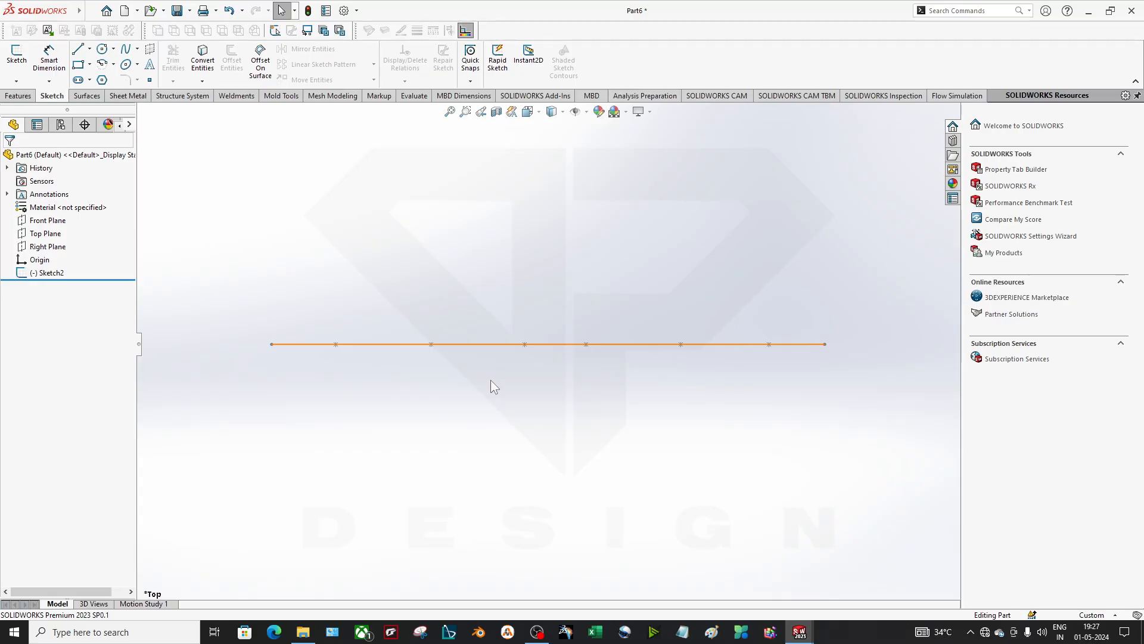
pyautogui.click(48, 221)
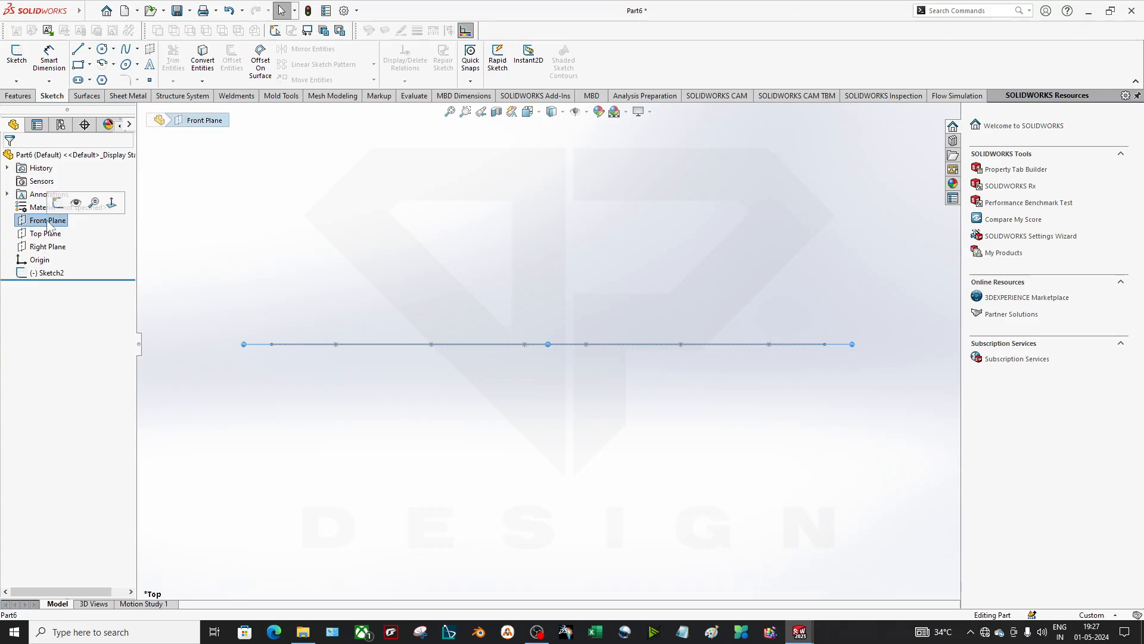
pyautogui.scroll(3, 552, 366)
pyautogui.click(44, 234)
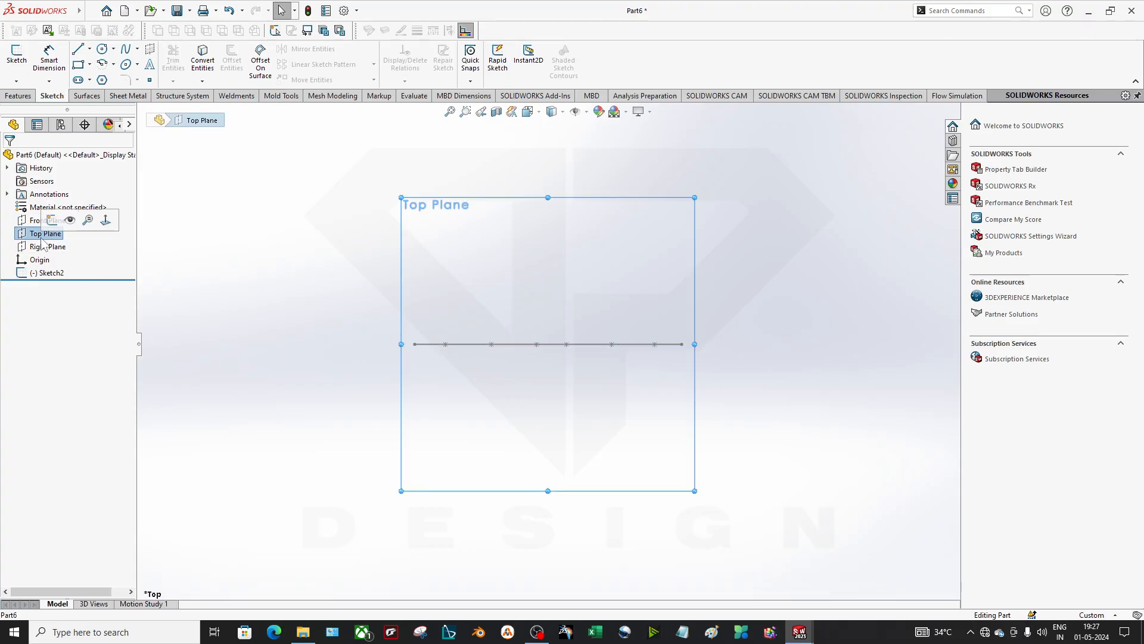
pyautogui.click(52, 220)
# Examine the spline against the Top Plane from several angles and orient the view normal to the new sketch.
pyautogui.moveTo(472, 466); pyautogui.dragTo(526, 229, button='middle')
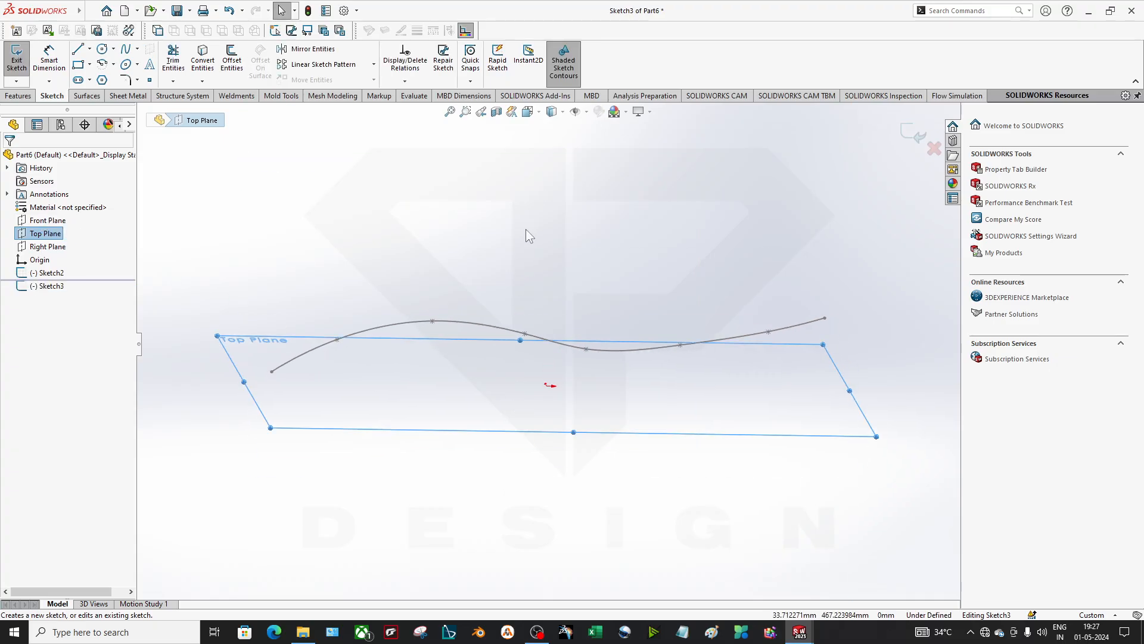
pyautogui.moveTo(482, 382); pyautogui.dragTo(509, 477, button='middle')
pyautogui.press('space')
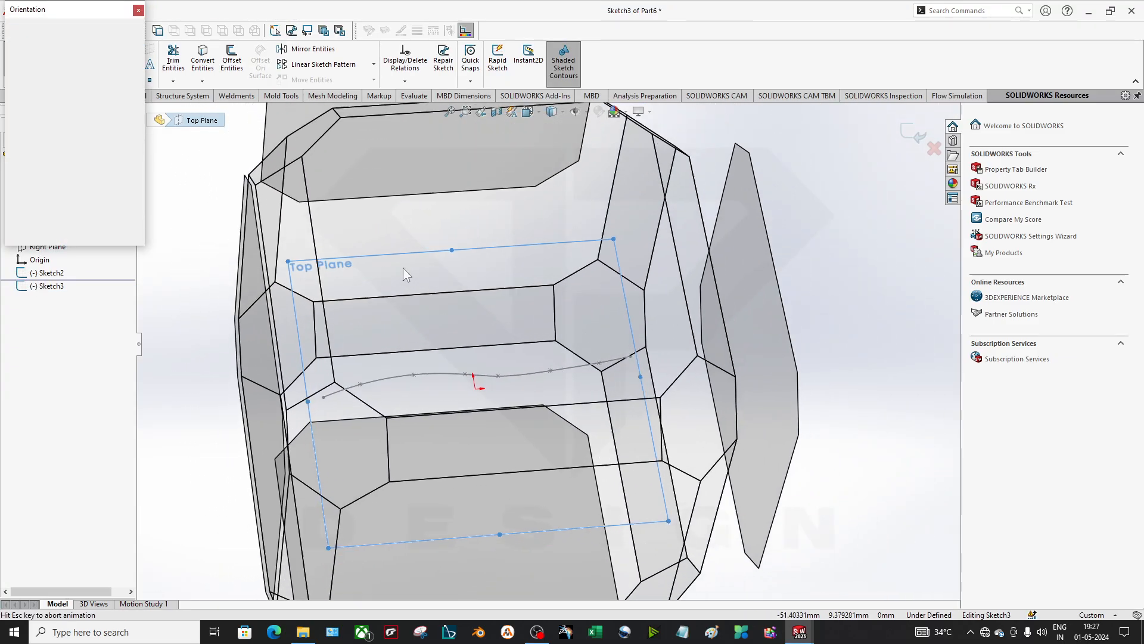
pyautogui.click(403, 267)
pyautogui.press('space')
pyautogui.click(449, 350)
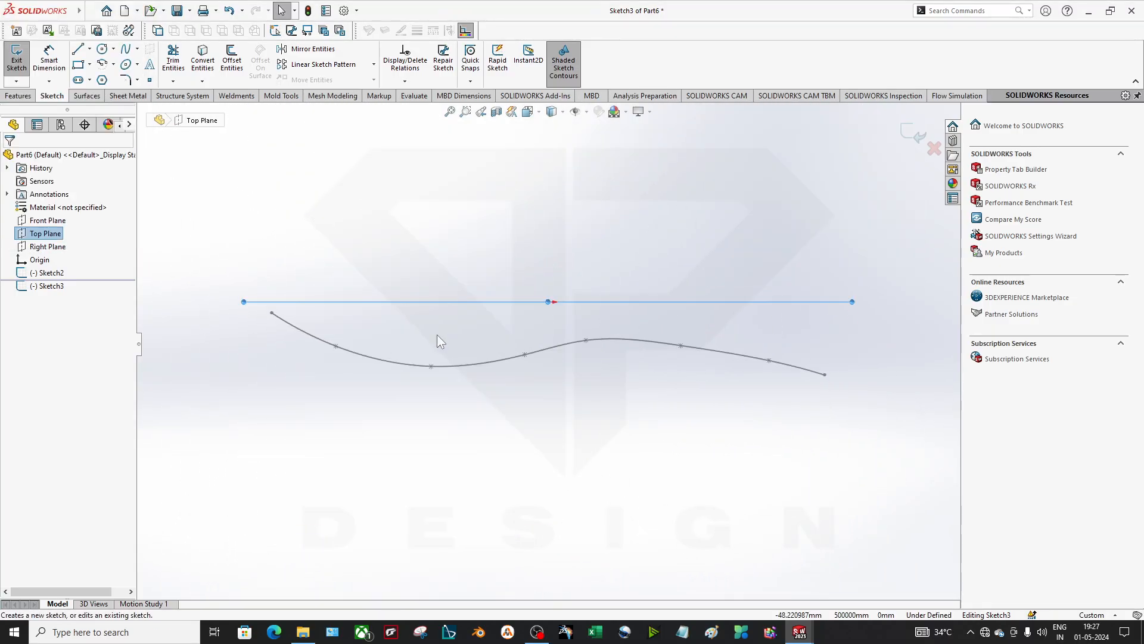
pyautogui.moveTo(450, 371); pyautogui.dragTo(517, 398, button='middle')
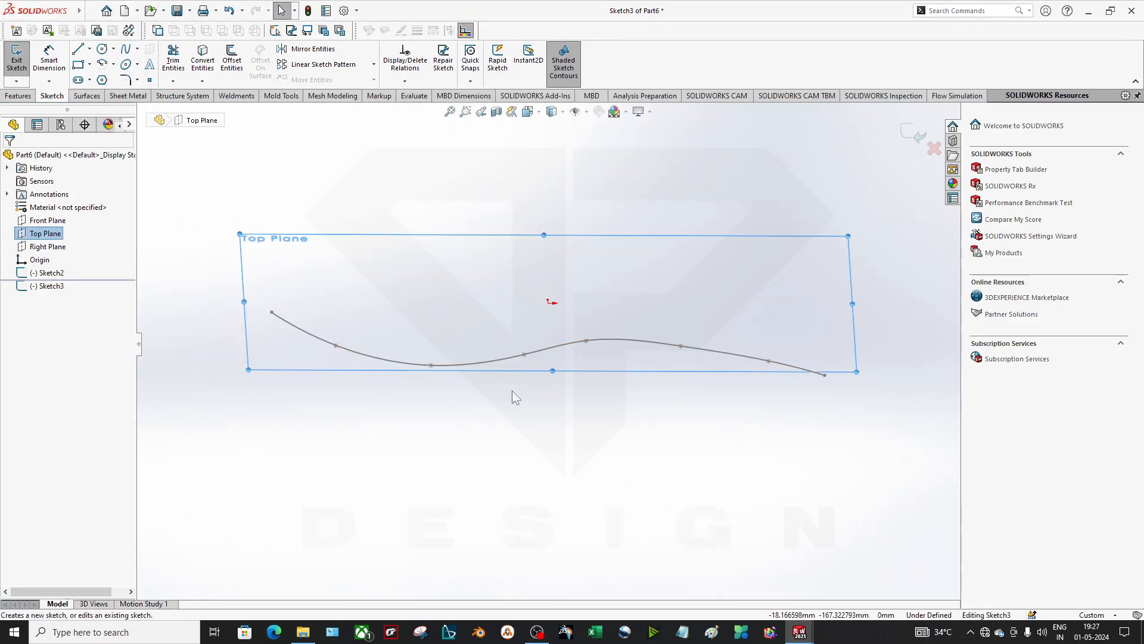
pyautogui.rightClick(54, 238)
pyautogui.click(339, 241)
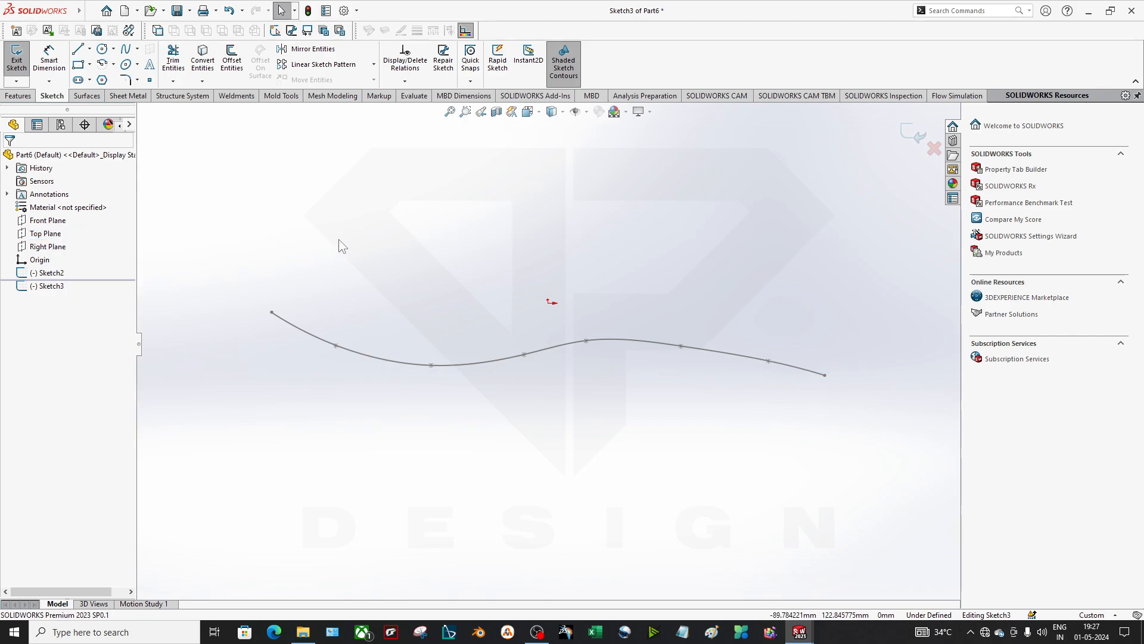
pyautogui.moveTo(624, 286); pyautogui.dragTo(626, 271, button='middle')
pyautogui.press('space')
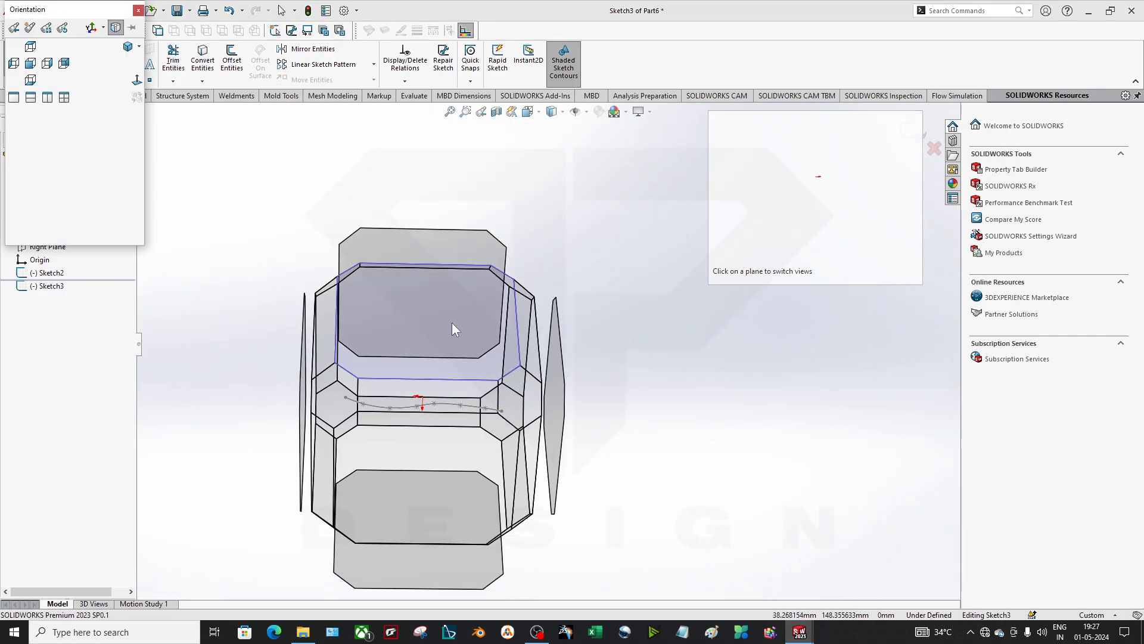
pyautogui.click(136, 79)
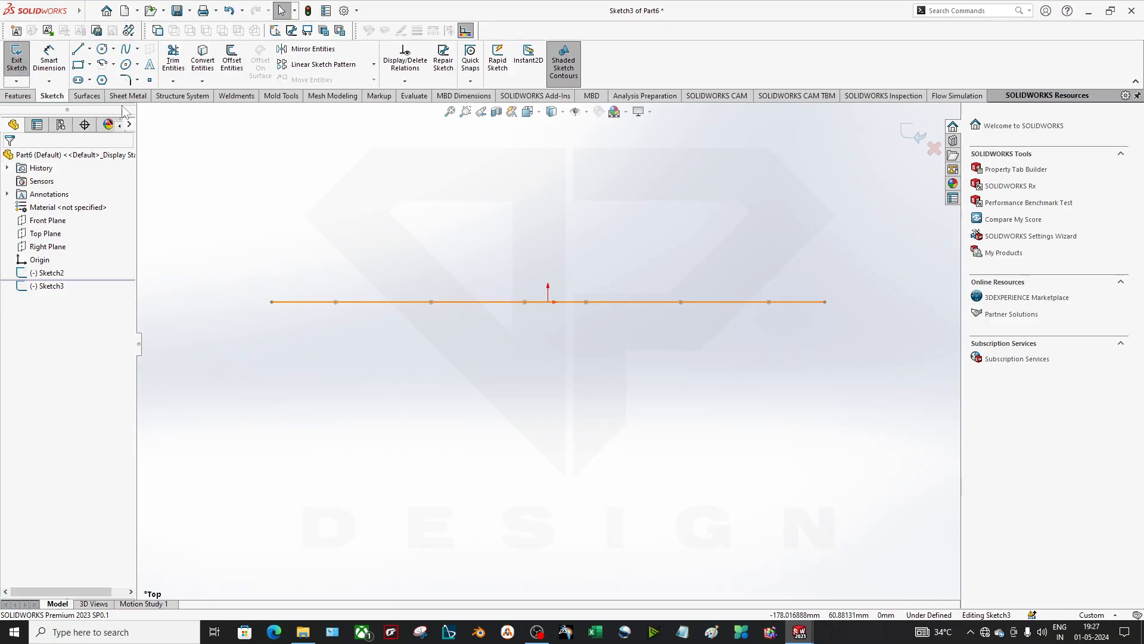
pyautogui.click(78, 50)
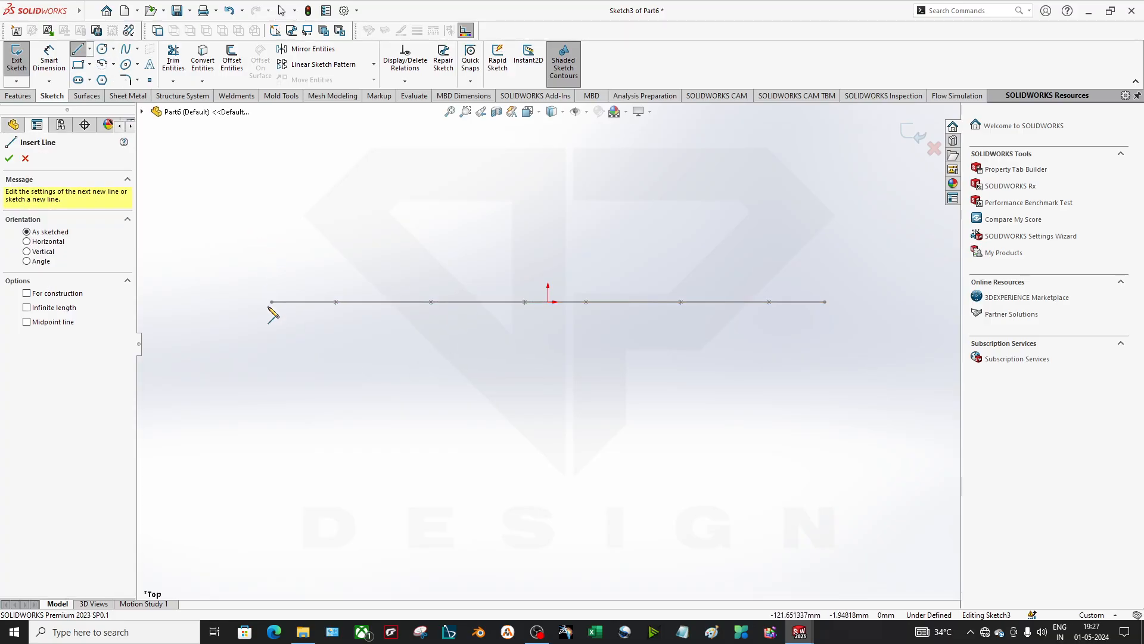
pyautogui.click(271, 244)
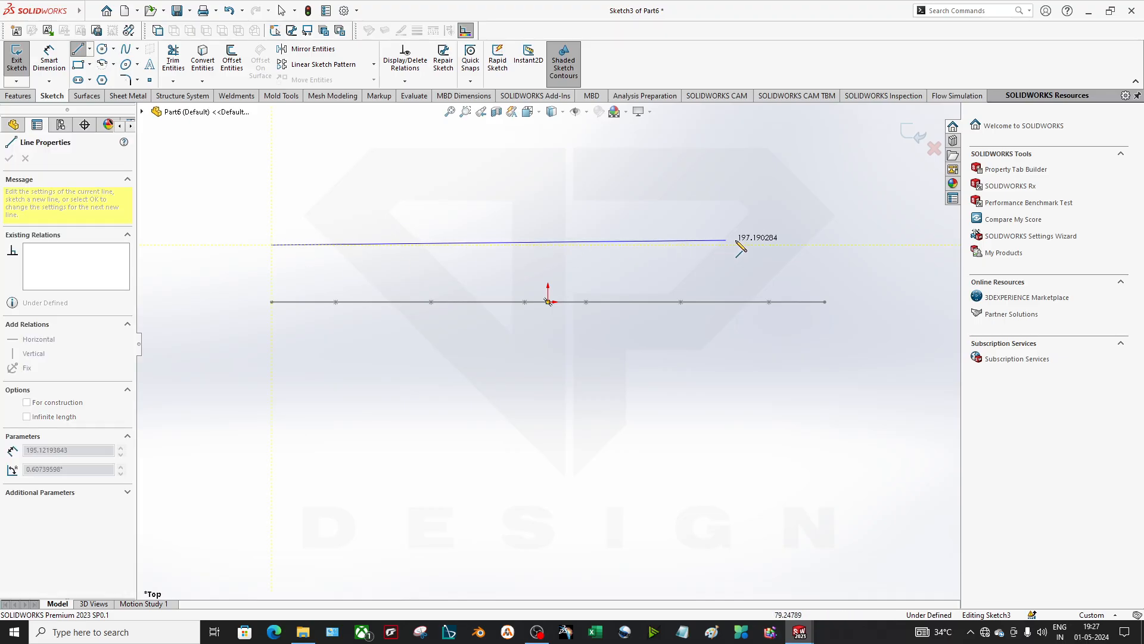
pyautogui.click(825, 244)
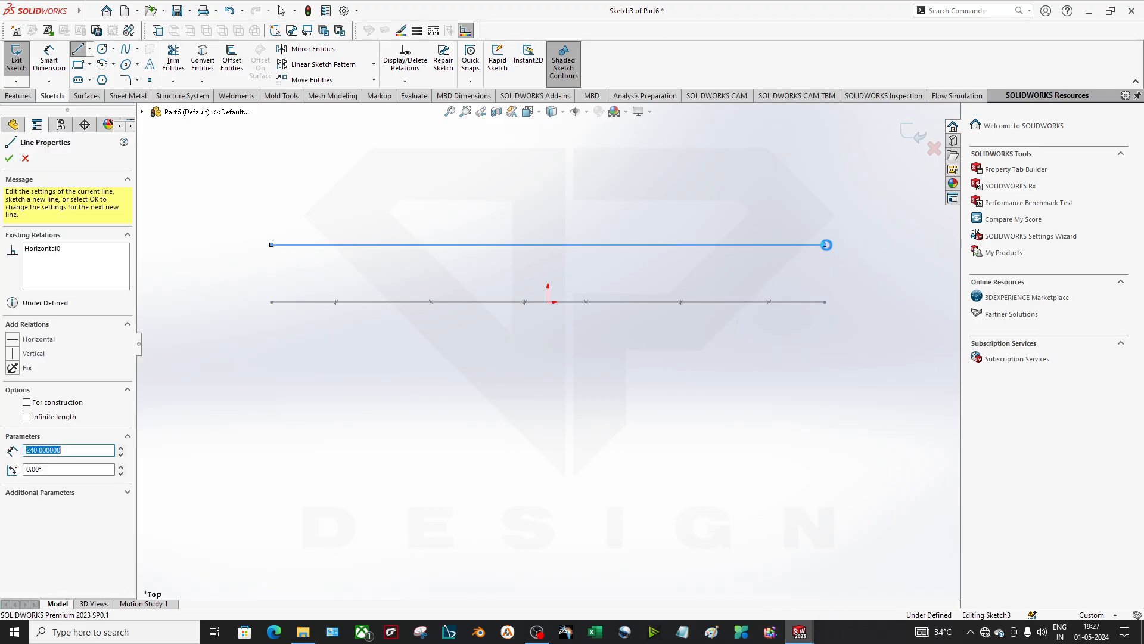
pyautogui.press('Escape')
pyautogui.click(674, 245)
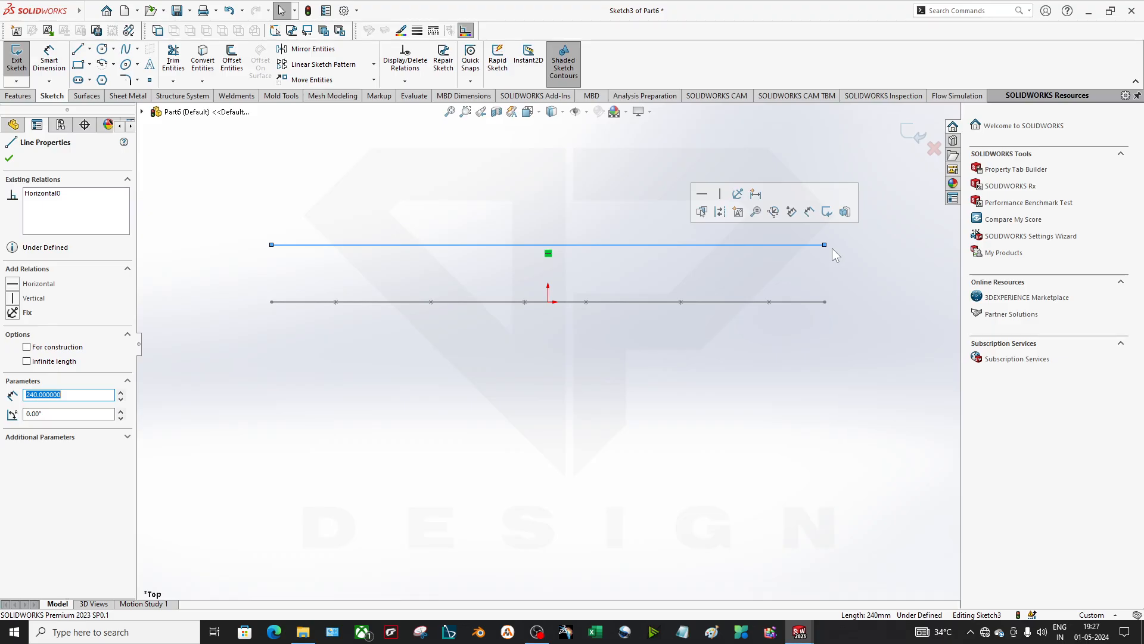
pyautogui.press('Delete')
# Sketch a seven-point wavy spline about 240 mm wide above the origin on the Top Plane, starting in line with the first spline's left endpoint.
pyautogui.click(125, 49)
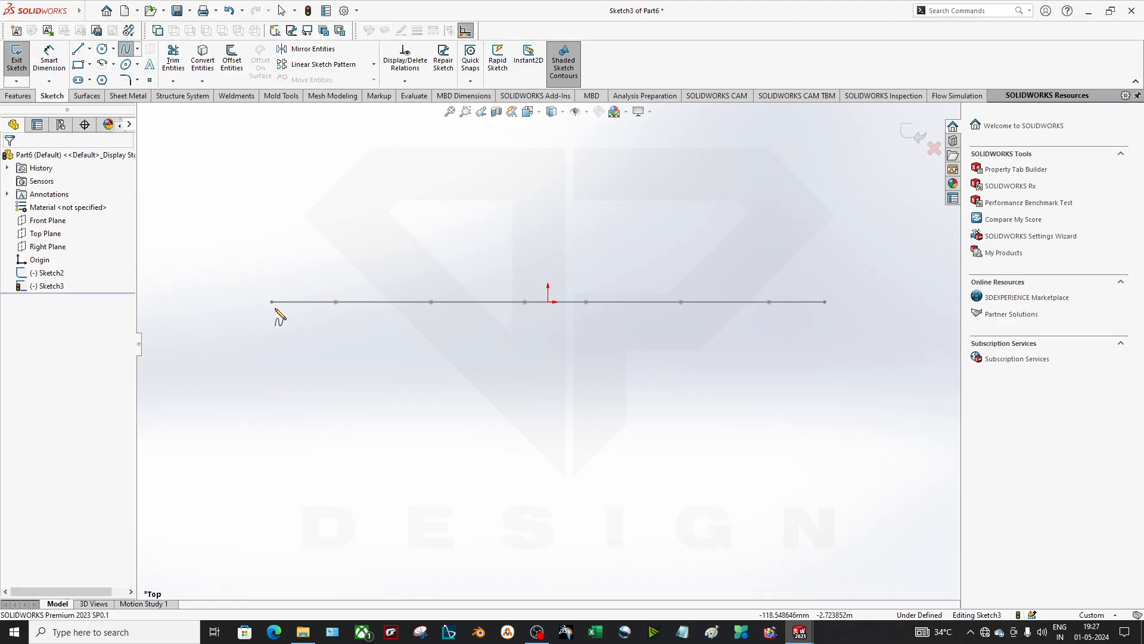
pyautogui.click(272, 213)
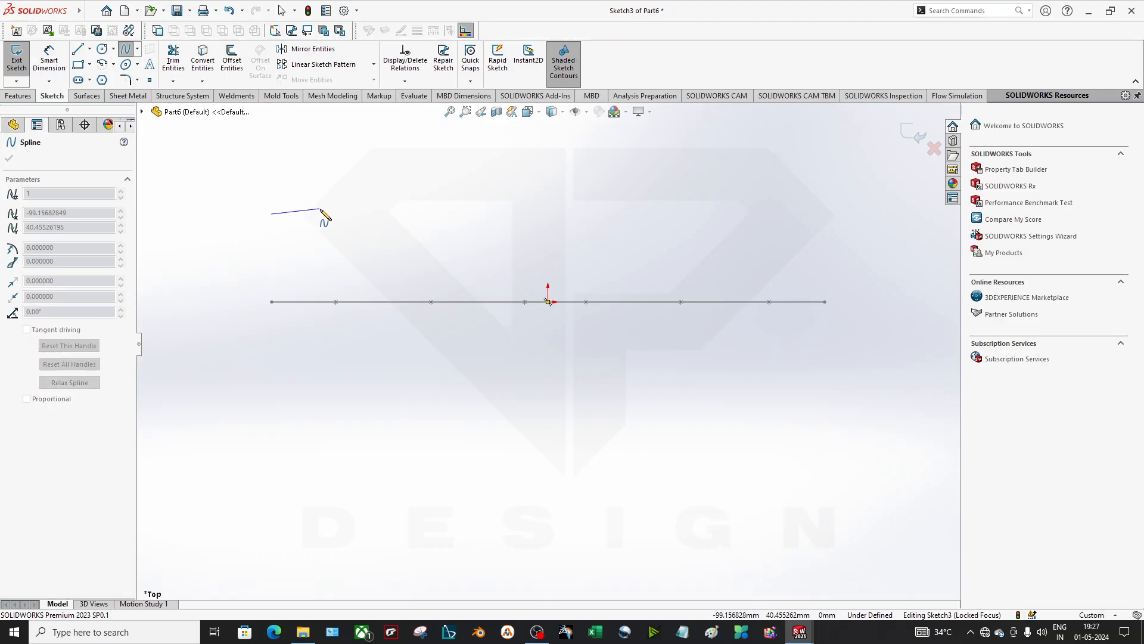
pyautogui.click(321, 210)
pyautogui.click(472, 252)
pyautogui.click(552, 184)
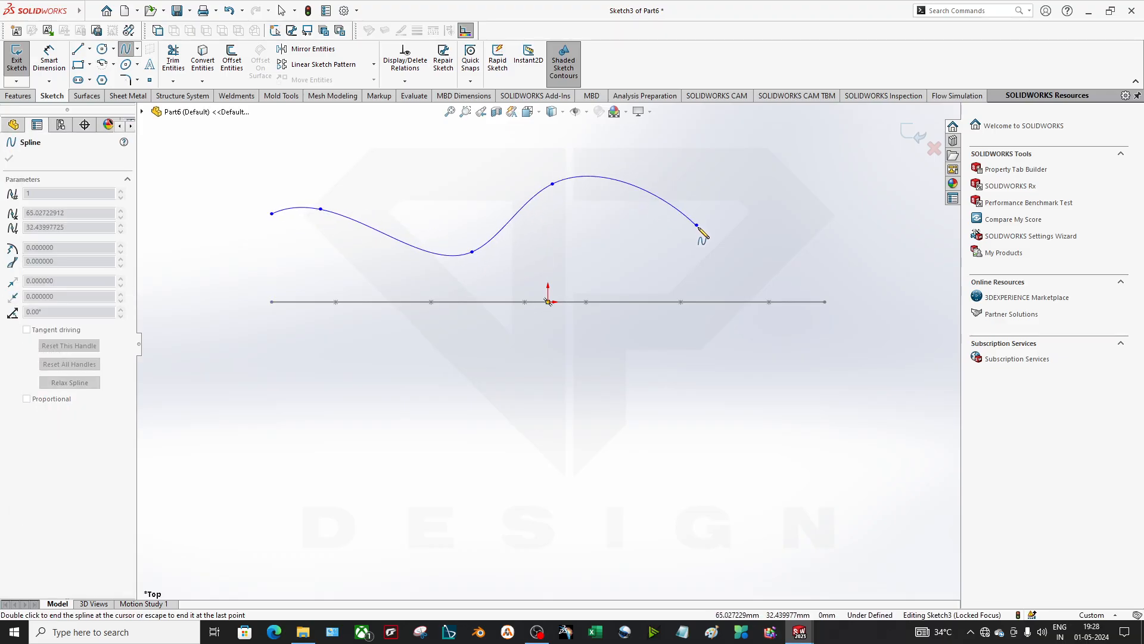
pyautogui.click(697, 225)
pyautogui.click(793, 278)
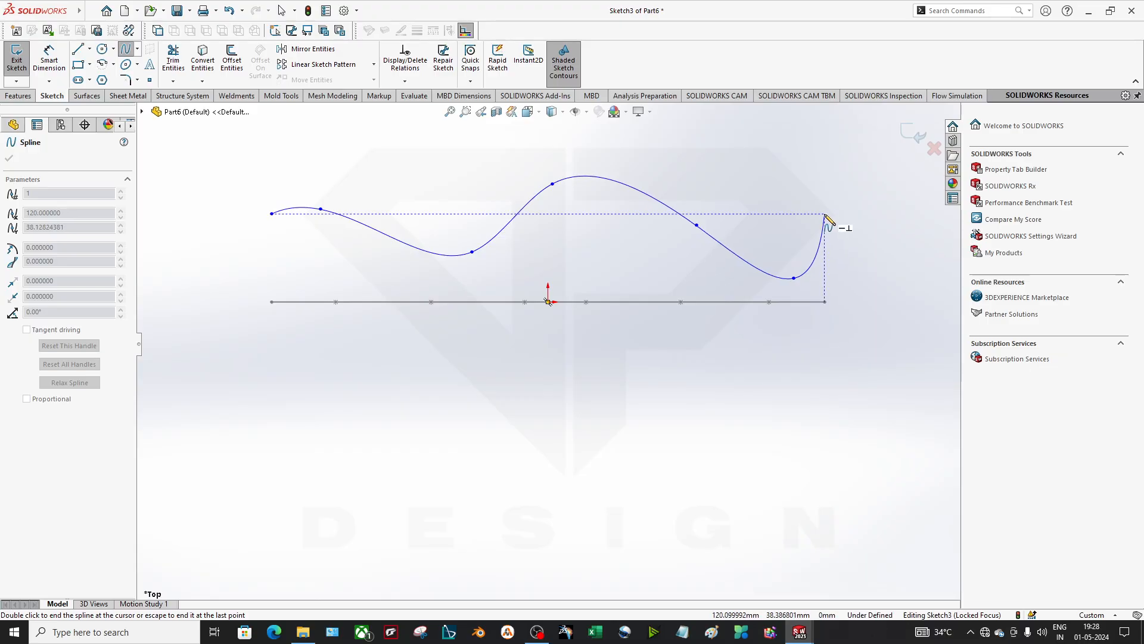
pyautogui.doubleClick(822, 272)
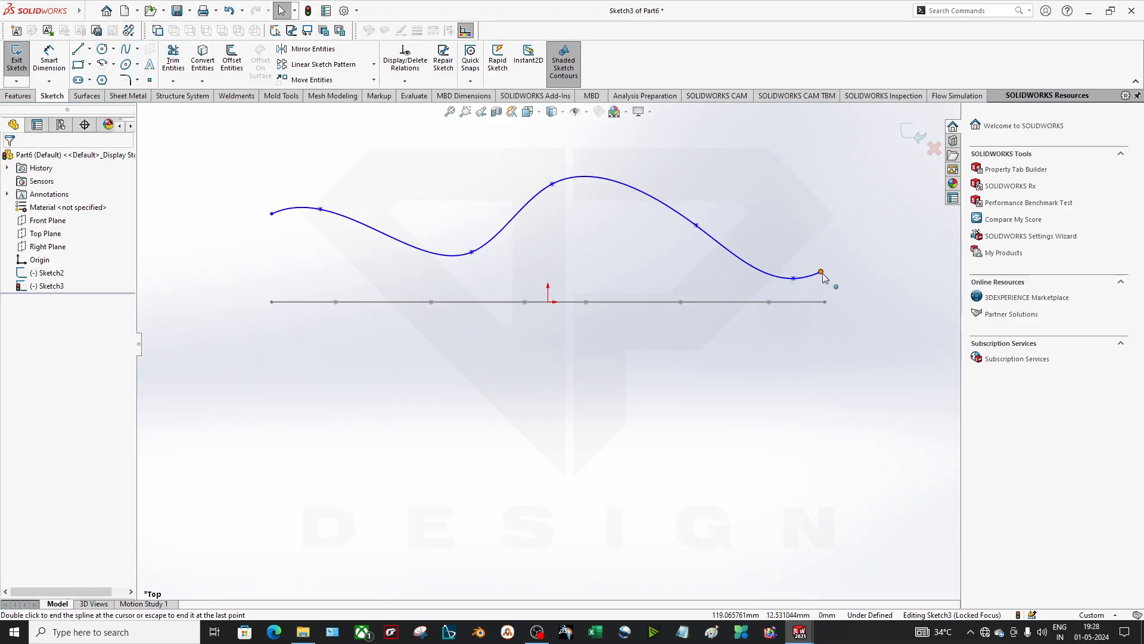
# Move the new spline's right endpoint into vertical alignment with the first spline's right endpoint and exit the sketch.
pyautogui.moveTo(822, 272)
pyautogui.mouseDown()
pyautogui.moveTo(840, 275)
pyautogui.moveTo(826, 287)
pyautogui.moveTo(824, 266)
pyautogui.mouseUp()
pyautogui.click(863, 274)
pyautogui.click(911, 134)
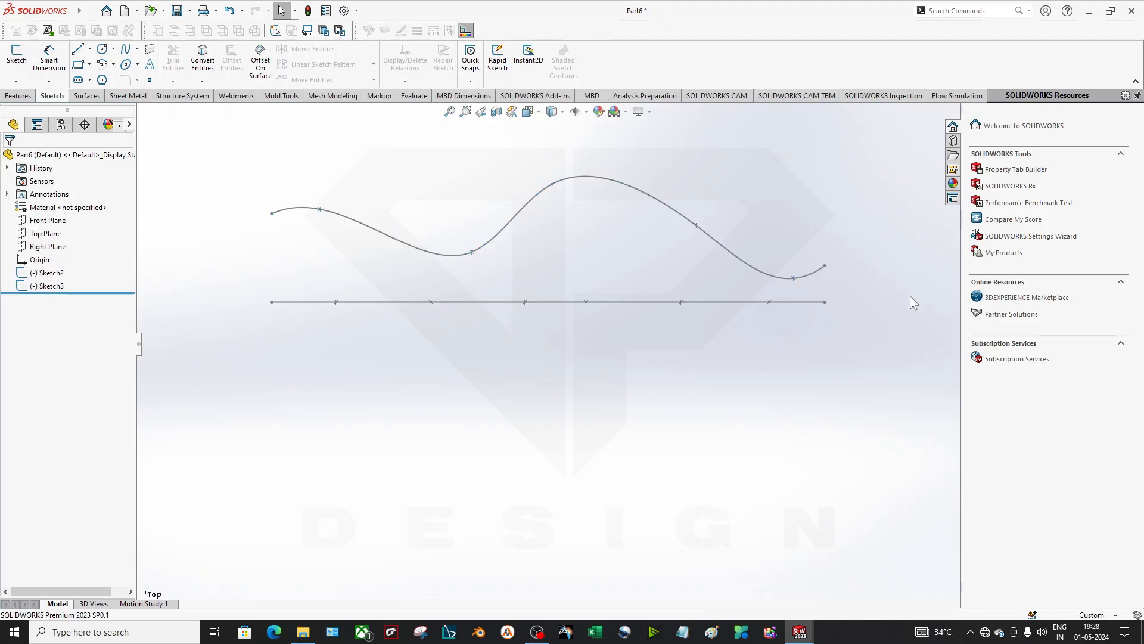
# Examine the Front Plane and Top Plane splines from several angles to compare their shapes and positions.
pyautogui.moveTo(914, 303)
pyautogui.mouseDown(button='middle')
pyautogui.moveTo(755, 357)
pyautogui.moveTo(805, 417)
pyautogui.mouseUp(button='middle')
pyautogui.moveTo(537, 335); pyautogui.dragTo(562, 245, button='middle')
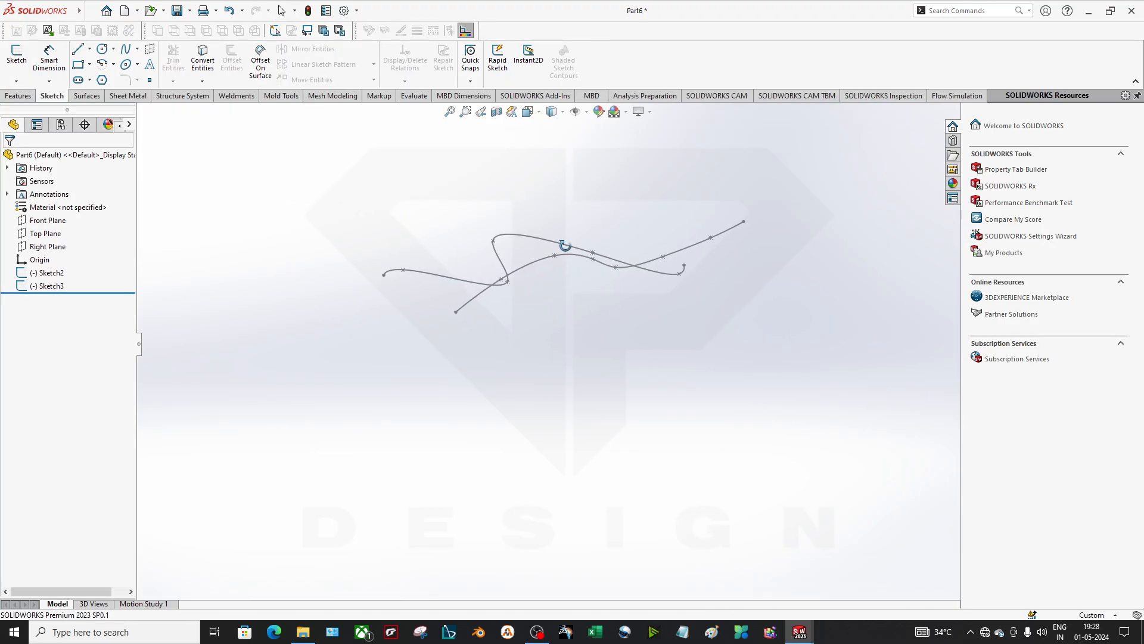
pyautogui.moveTo(642, 279)
pyautogui.mouseDown(button='middle')
pyautogui.moveTo(695, 270)
pyautogui.moveTo(669, 257)
pyautogui.moveTo(618, 362)
pyautogui.mouseUp(button='middle')
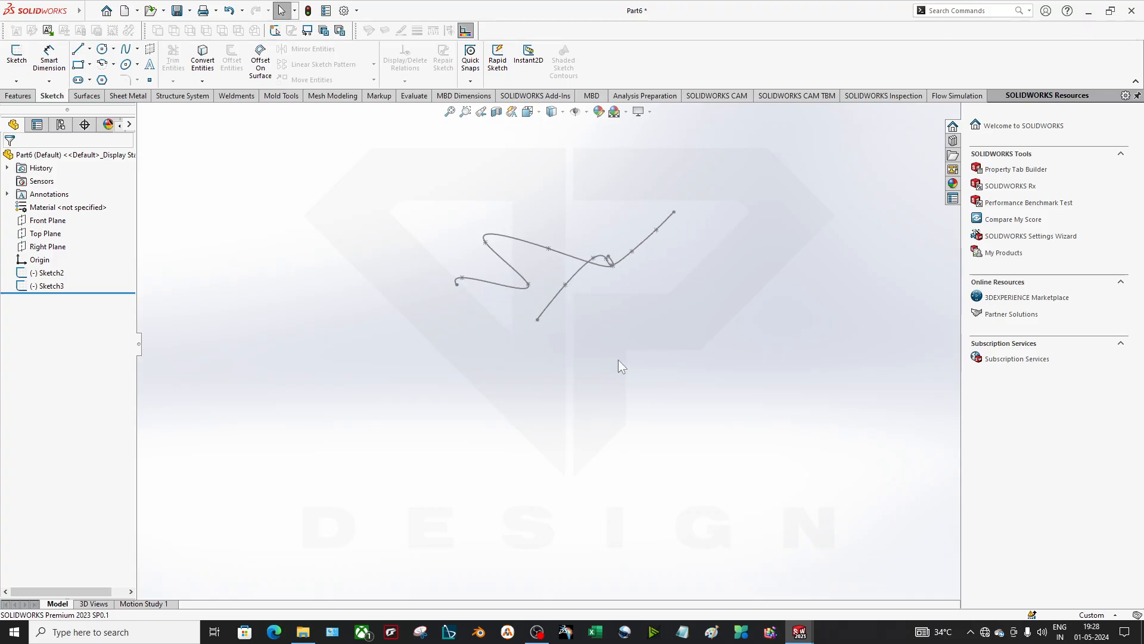
pyautogui.scroll(-1, 494, 209)
pyautogui.moveTo(500, 278)
pyautogui.mouseDown(button='middle')
pyautogui.moveTo(501, 324)
pyautogui.moveTo(582, 352)
pyautogui.moveTo(638, 288)
pyautogui.moveTo(638, 352)
pyautogui.moveTo(648, 329)
pyautogui.mouseUp(button='middle')
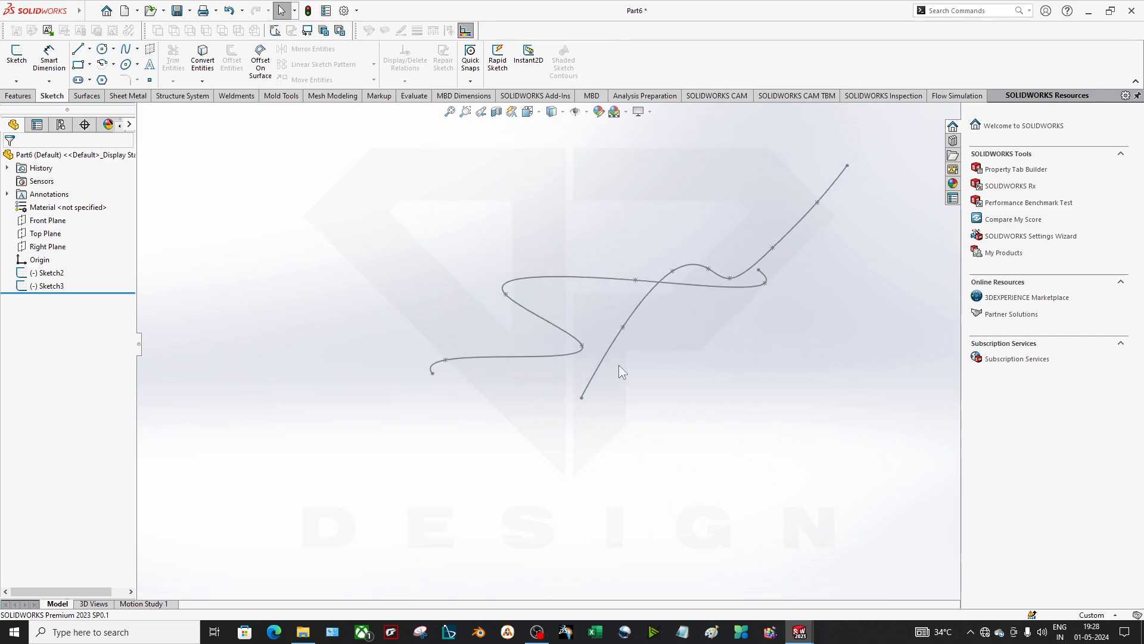
pyautogui.click(612, 348)
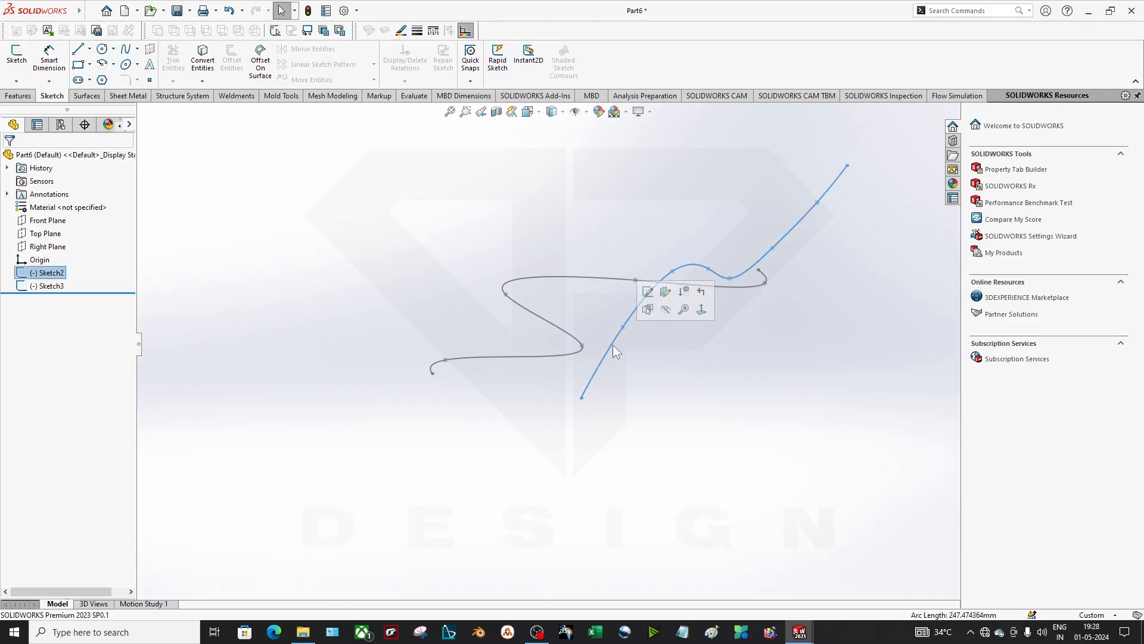
pyautogui.click(523, 305)
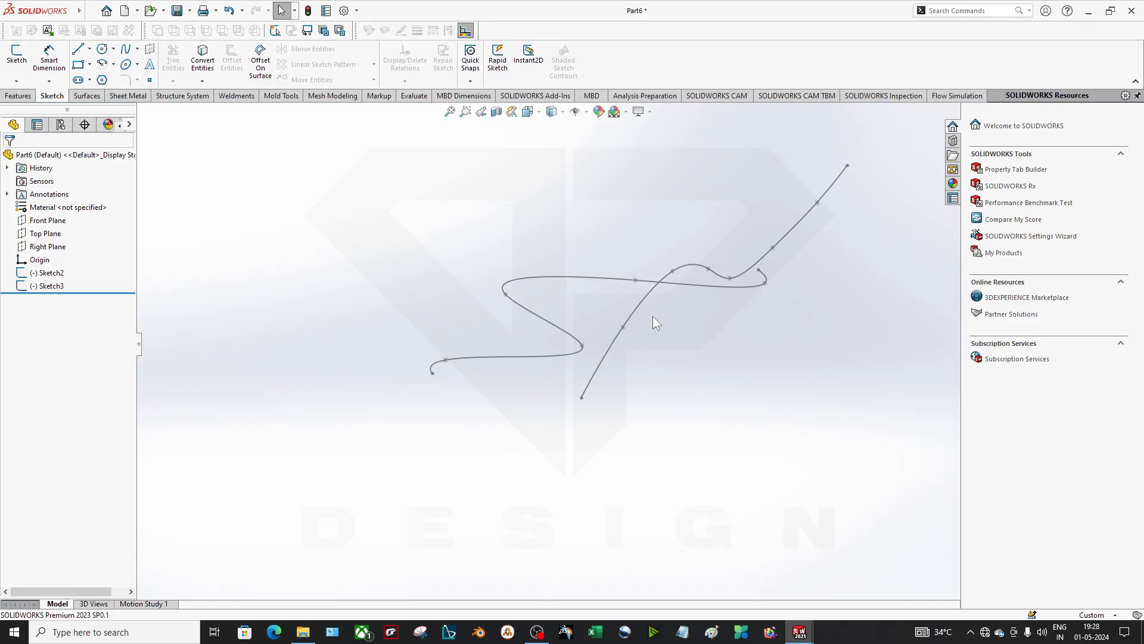
pyautogui.moveTo(653, 316)
pyautogui.mouseDown(button='middle')
pyautogui.moveTo(629, 340)
pyautogui.moveTo(653, 389)
pyautogui.mouseUp(button='middle')
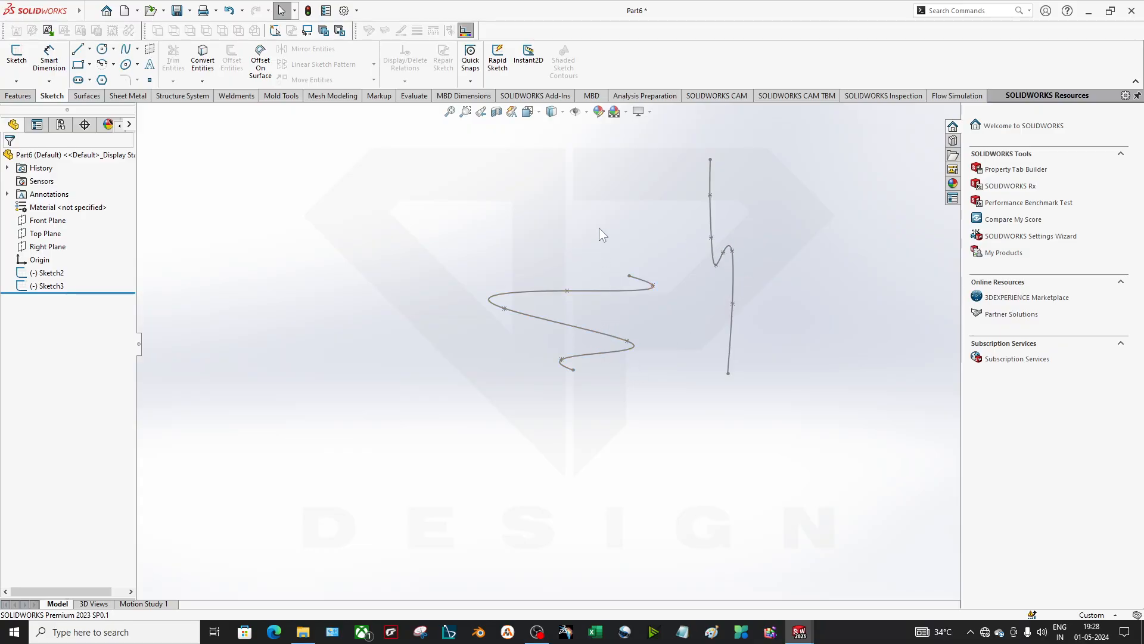
pyautogui.moveTo(707, 310)
pyautogui.mouseDown(button='middle')
pyautogui.moveTo(713, 355)
pyautogui.moveTo(626, 344)
pyautogui.mouseUp(button='middle')
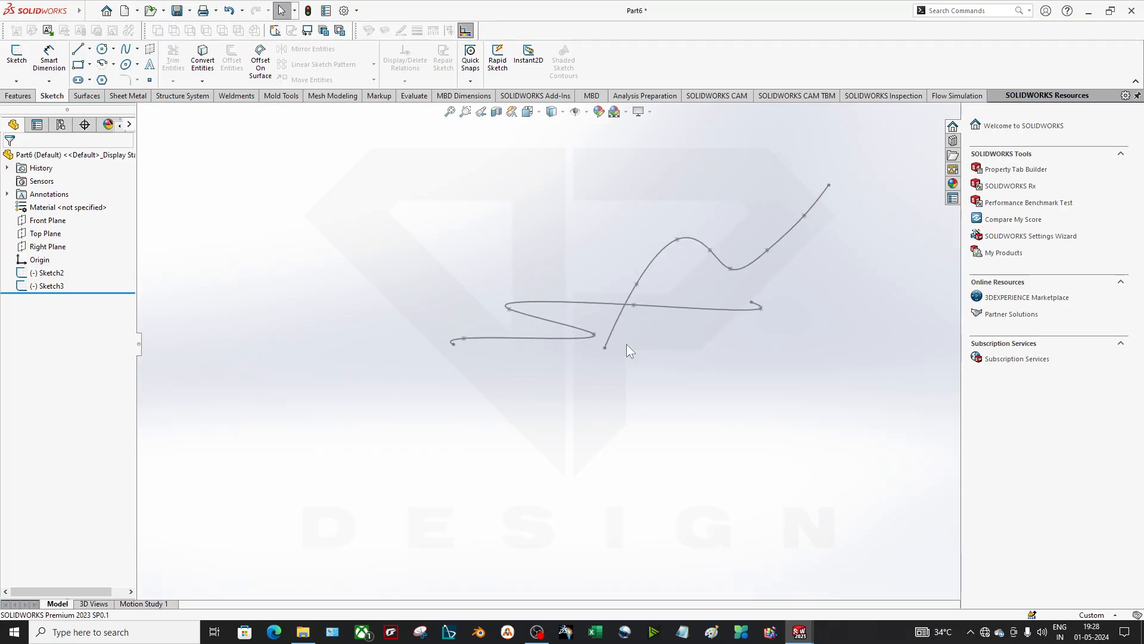
# Create a projected curve of the sketch-on-sketch type from the Front Plane spline and the Top Plane spline.
pyautogui.click(19, 96)
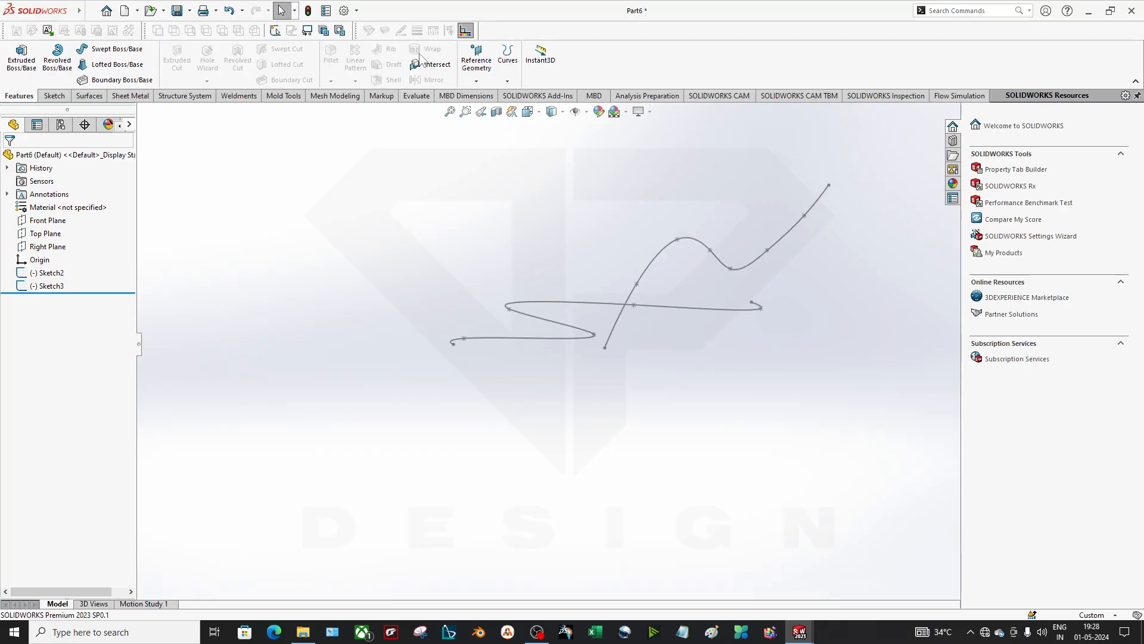
pyautogui.click(508, 58)
pyautogui.click(518, 96)
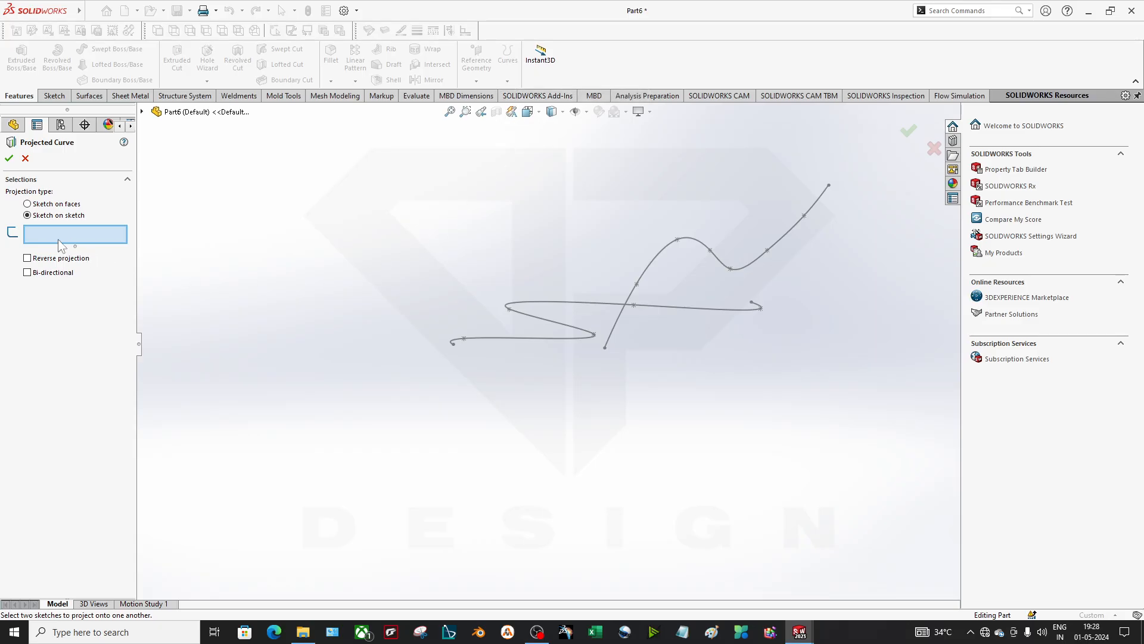
pyautogui.click(665, 253)
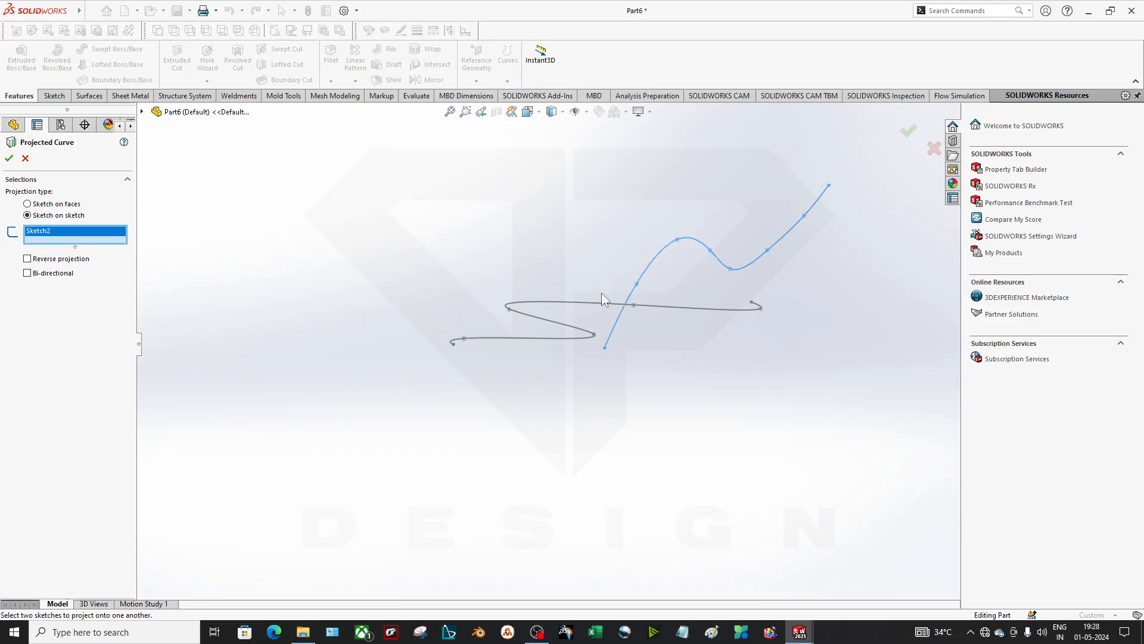
pyautogui.click(588, 307)
pyautogui.moveTo(670, 379)
pyautogui.mouseDown(button='middle')
pyautogui.moveTo(683, 410)
pyautogui.moveTo(698, 409)
pyautogui.moveTo(680, 385)
pyautogui.mouseUp(button='middle')
pyautogui.click(9, 160)
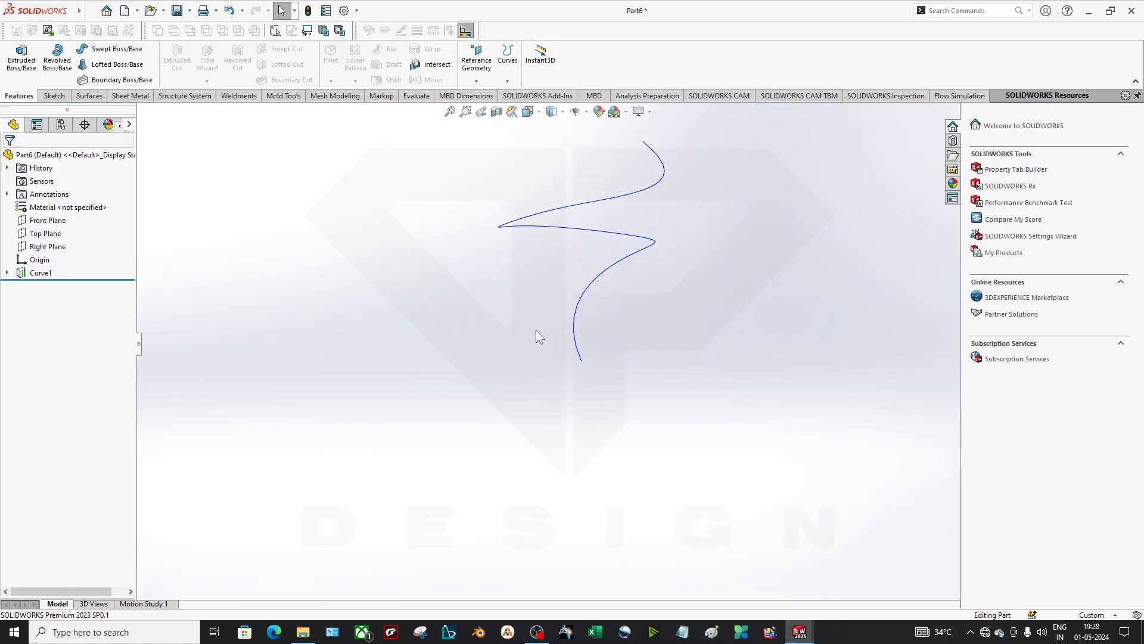
# Convert the projected curve into sketch geometry in a new 3D sketch and exit the sketch.
pyautogui.moveTo(535, 330); pyautogui.dragTo(580, 267, button='middle')
pyautogui.click(581, 268)
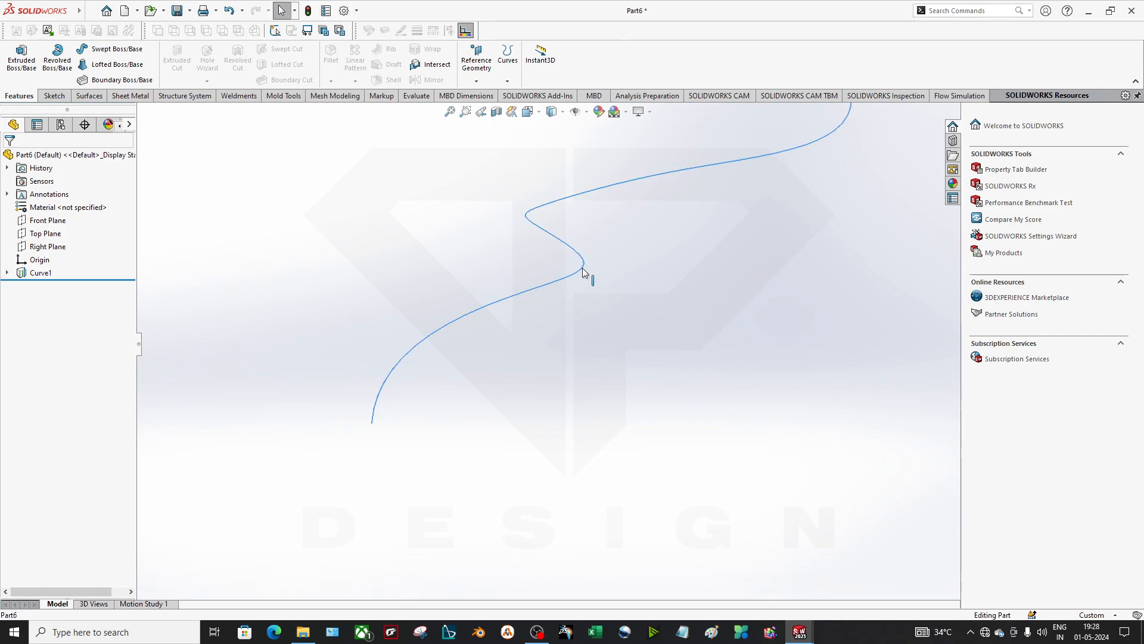
pyautogui.click(60, 96)
pyautogui.click(16, 80)
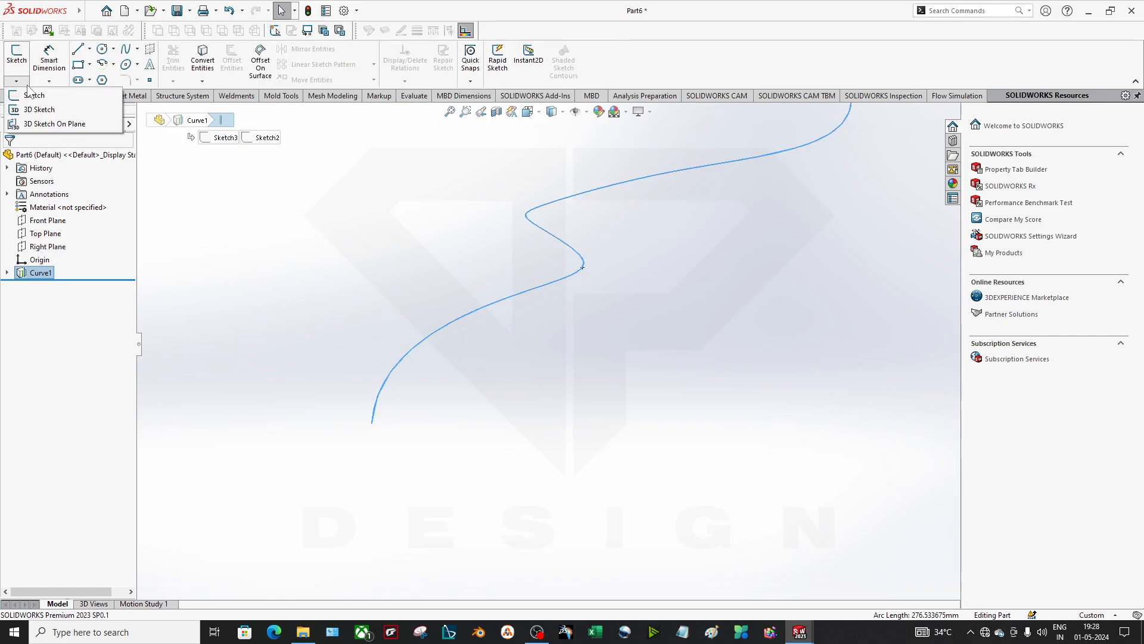
pyautogui.click(30, 103)
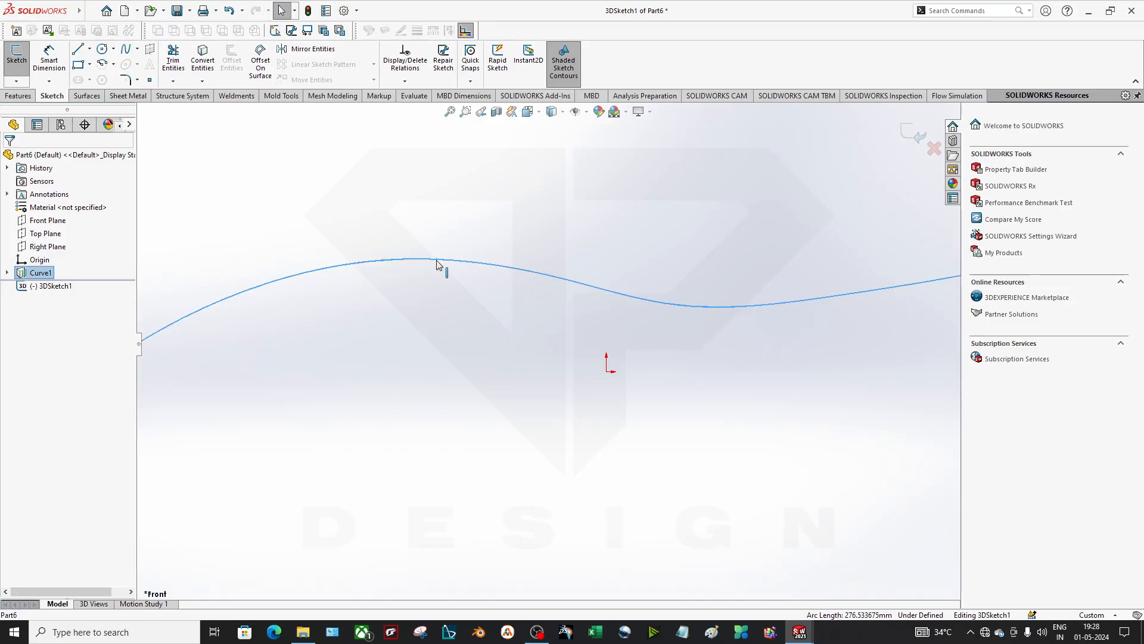
pyautogui.click(202, 59)
pyautogui.press('f')
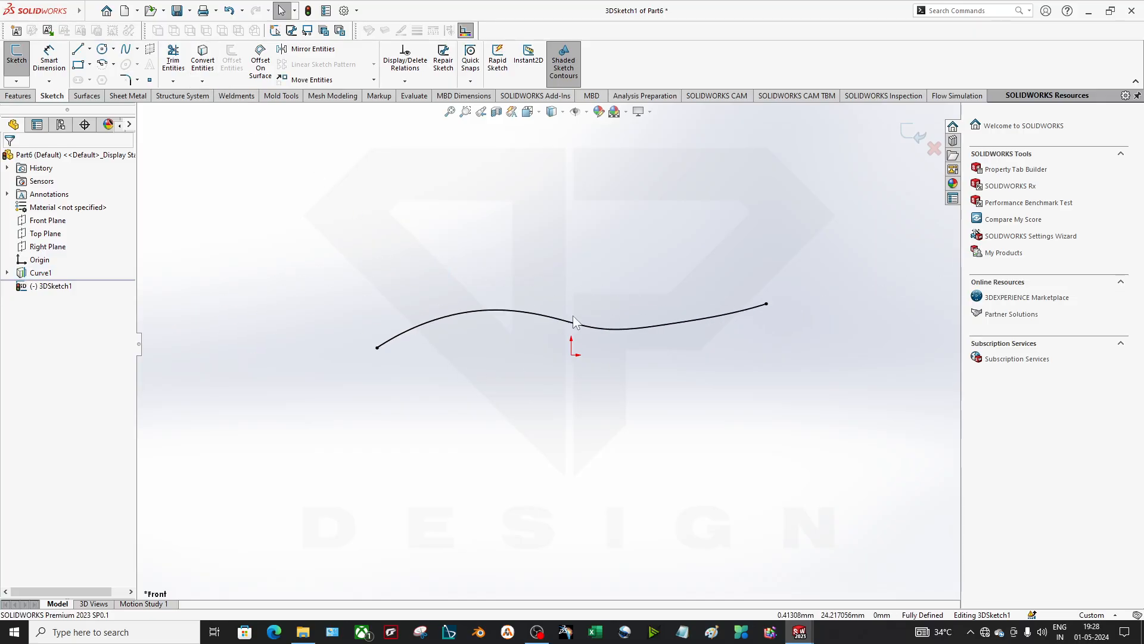
pyautogui.click(905, 138)
# Examine the converted 3D curve from several angles, including the front and top views, to compare it with the source splines.
pyautogui.moveTo(488, 345)
pyautogui.mouseDown(button='middle')
pyautogui.moveTo(689, 289)
pyautogui.moveTo(742, 308)
pyautogui.moveTo(667, 319)
pyautogui.moveTo(722, 337)
pyautogui.mouseUp(button='middle')
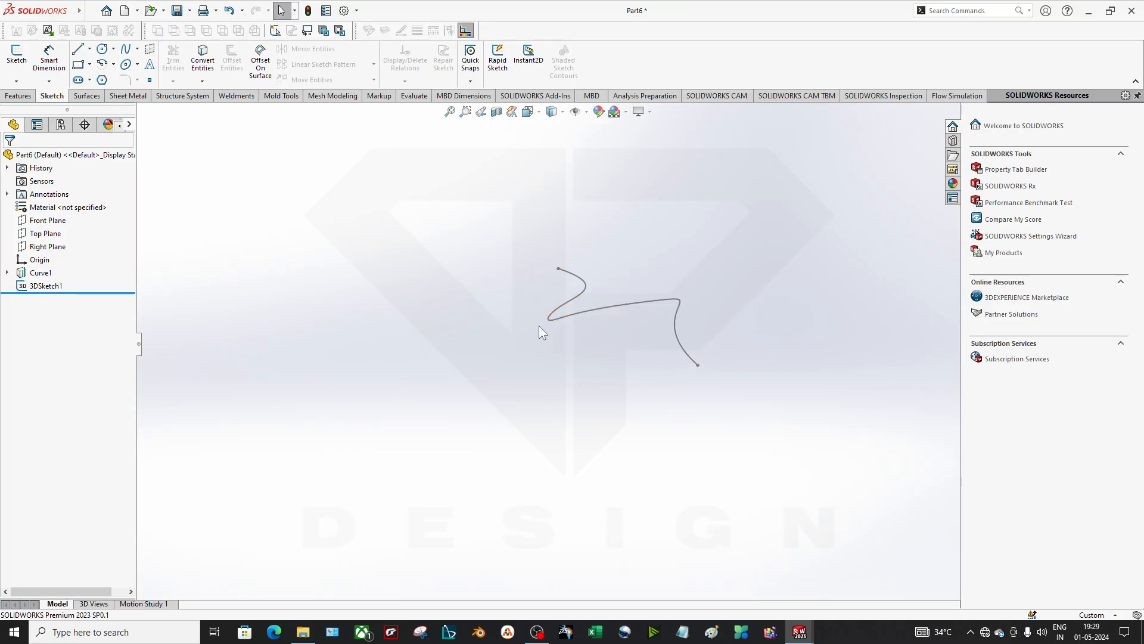
pyautogui.moveTo(689, 412); pyautogui.dragTo(653, 358, button='middle')
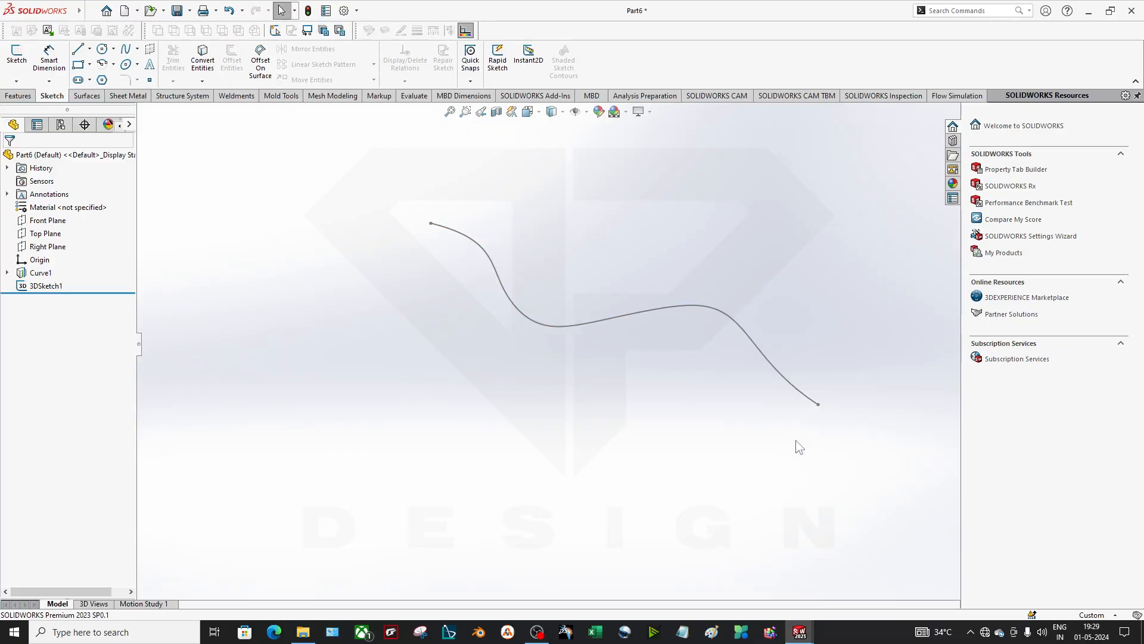
pyautogui.moveTo(796, 441)
pyautogui.mouseDown(button='middle')
pyautogui.moveTo(629, 385)
pyautogui.moveTo(649, 475)
pyautogui.moveTo(588, 340)
pyautogui.moveTo(571, 394)
pyautogui.mouseUp(button='middle')
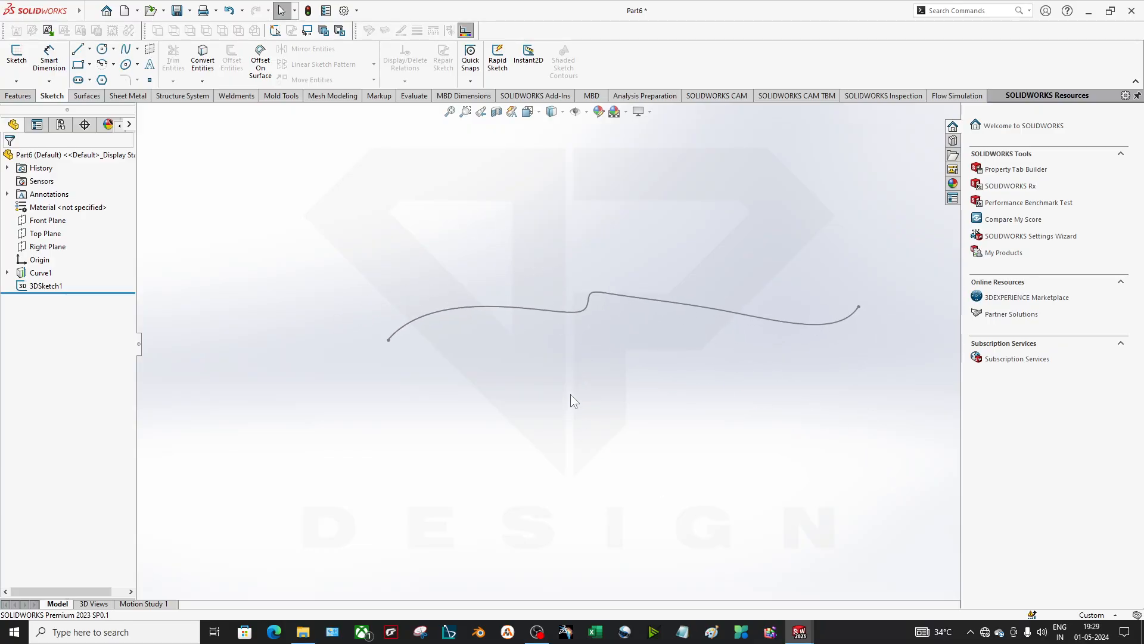
pyautogui.press('space')
pyautogui.click(497, 460)
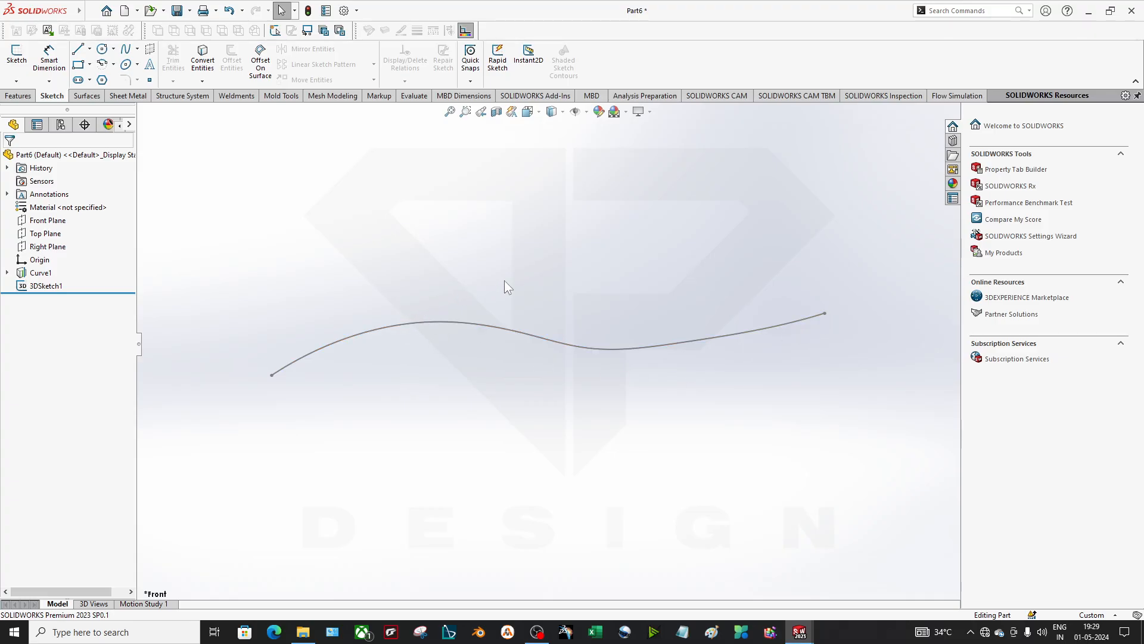
pyautogui.moveTo(507, 286); pyautogui.dragTo(513, 426, button='middle')
pyautogui.press('space')
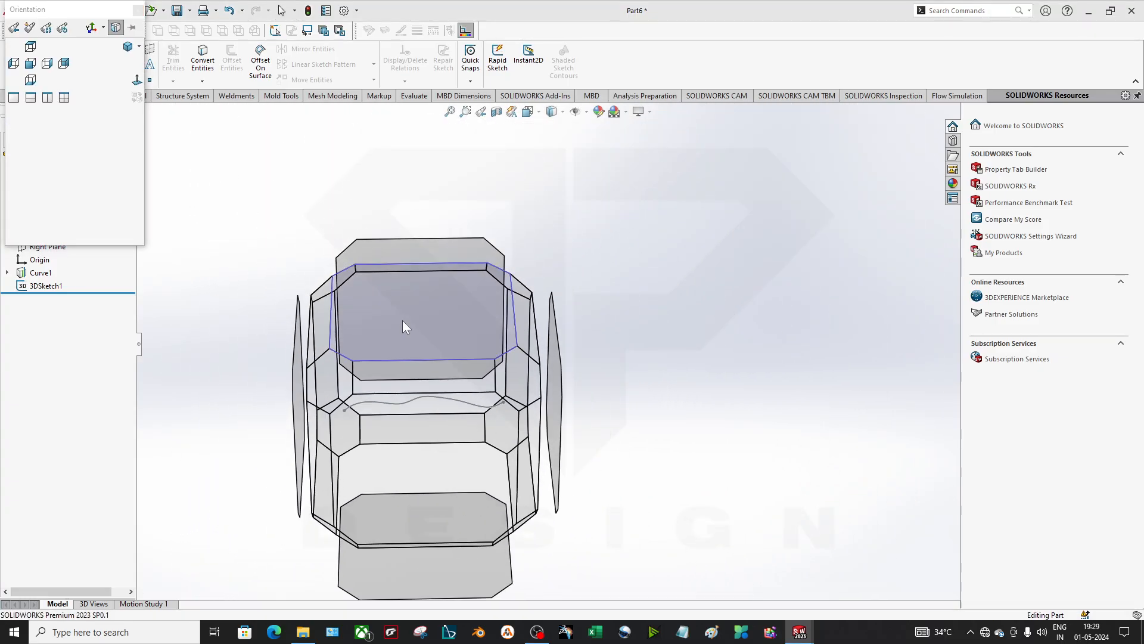
pyautogui.click(403, 327)
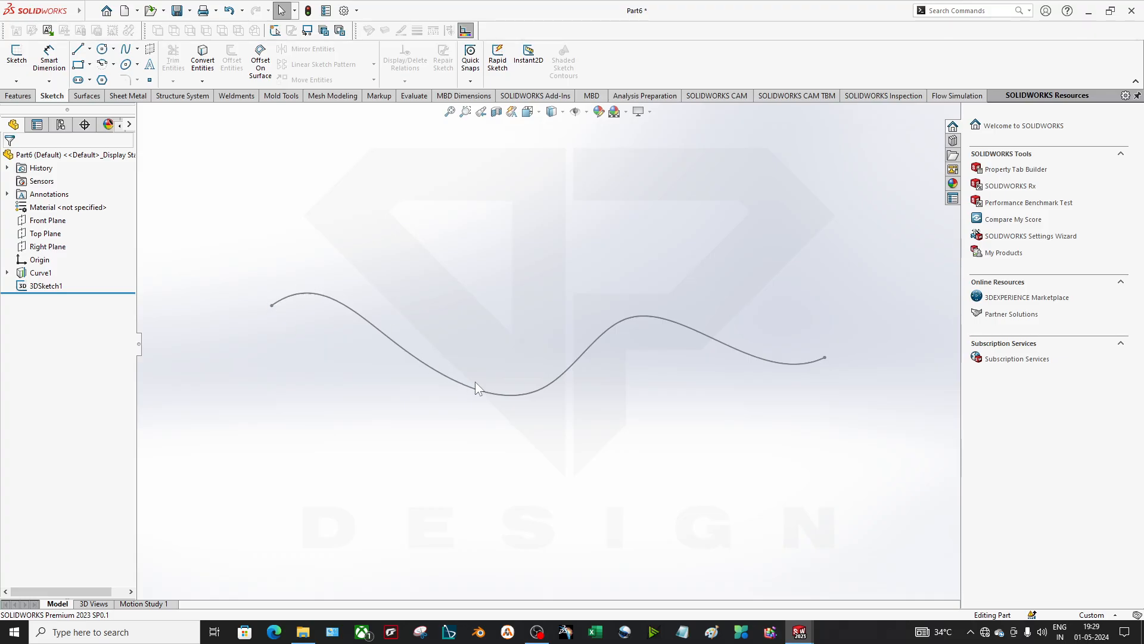
pyautogui.moveTo(714, 435); pyautogui.dragTo(676, 431, button='middle')
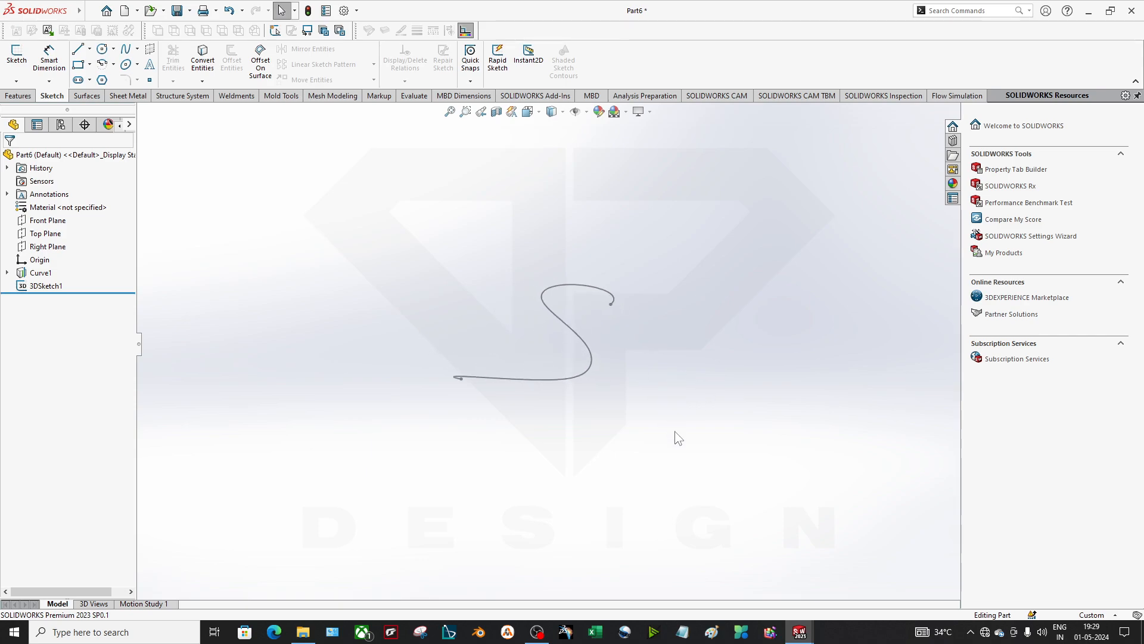